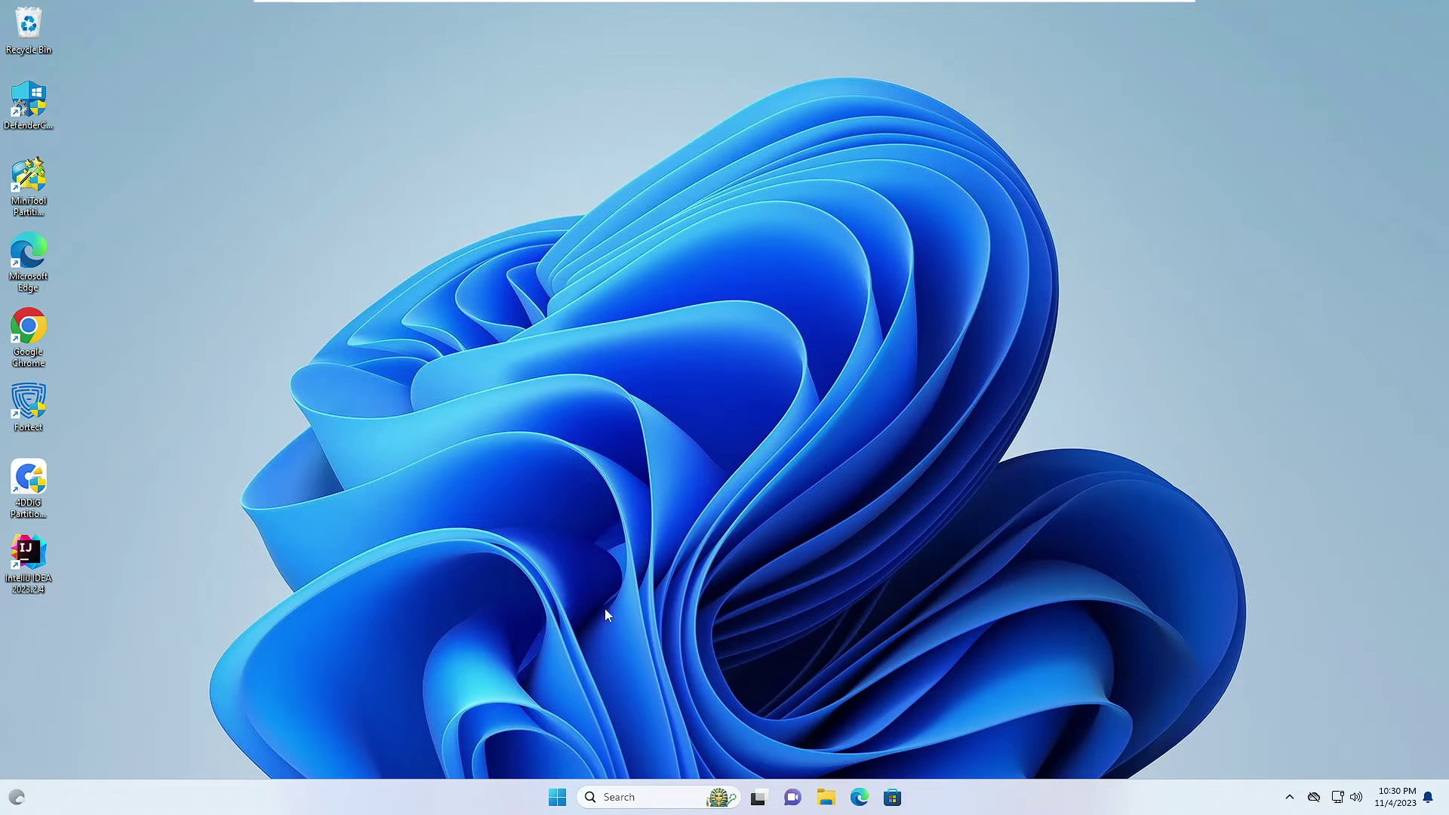
Step: Run winver from Windows search to show version 22H2, and centre the About Windows dialog
left_click(637, 799)
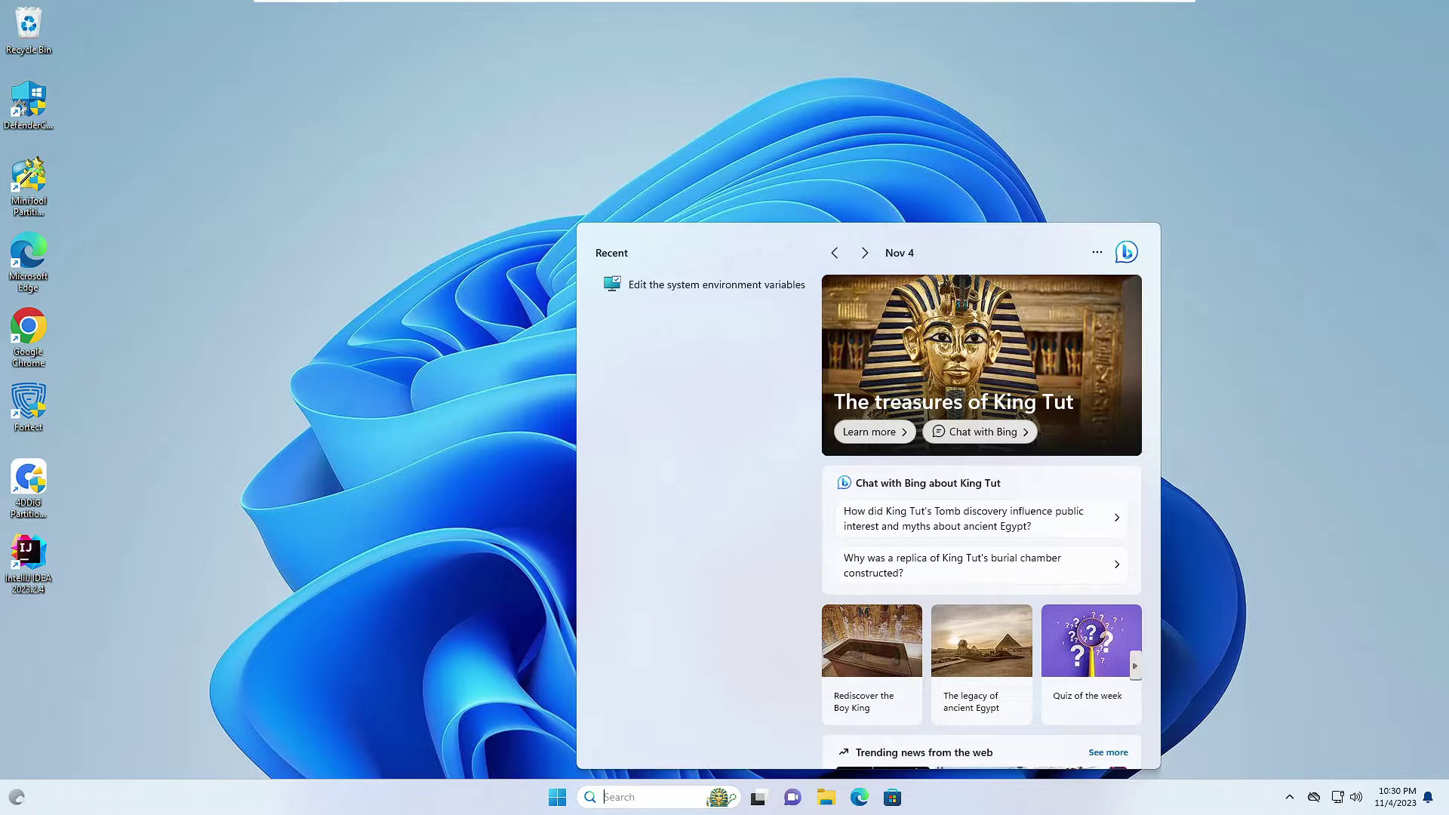
type("wi")
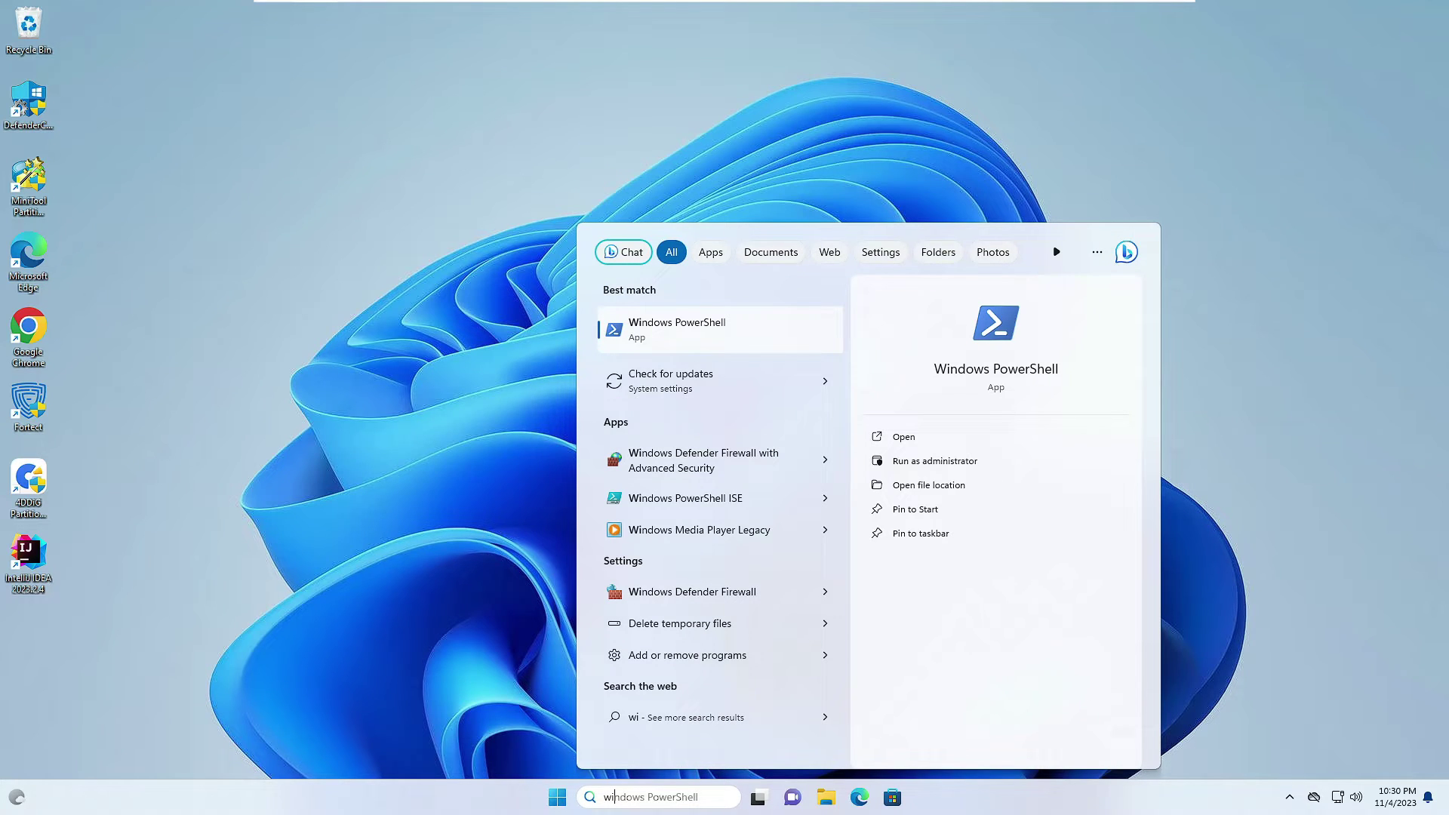
type("nver")
key("Return")
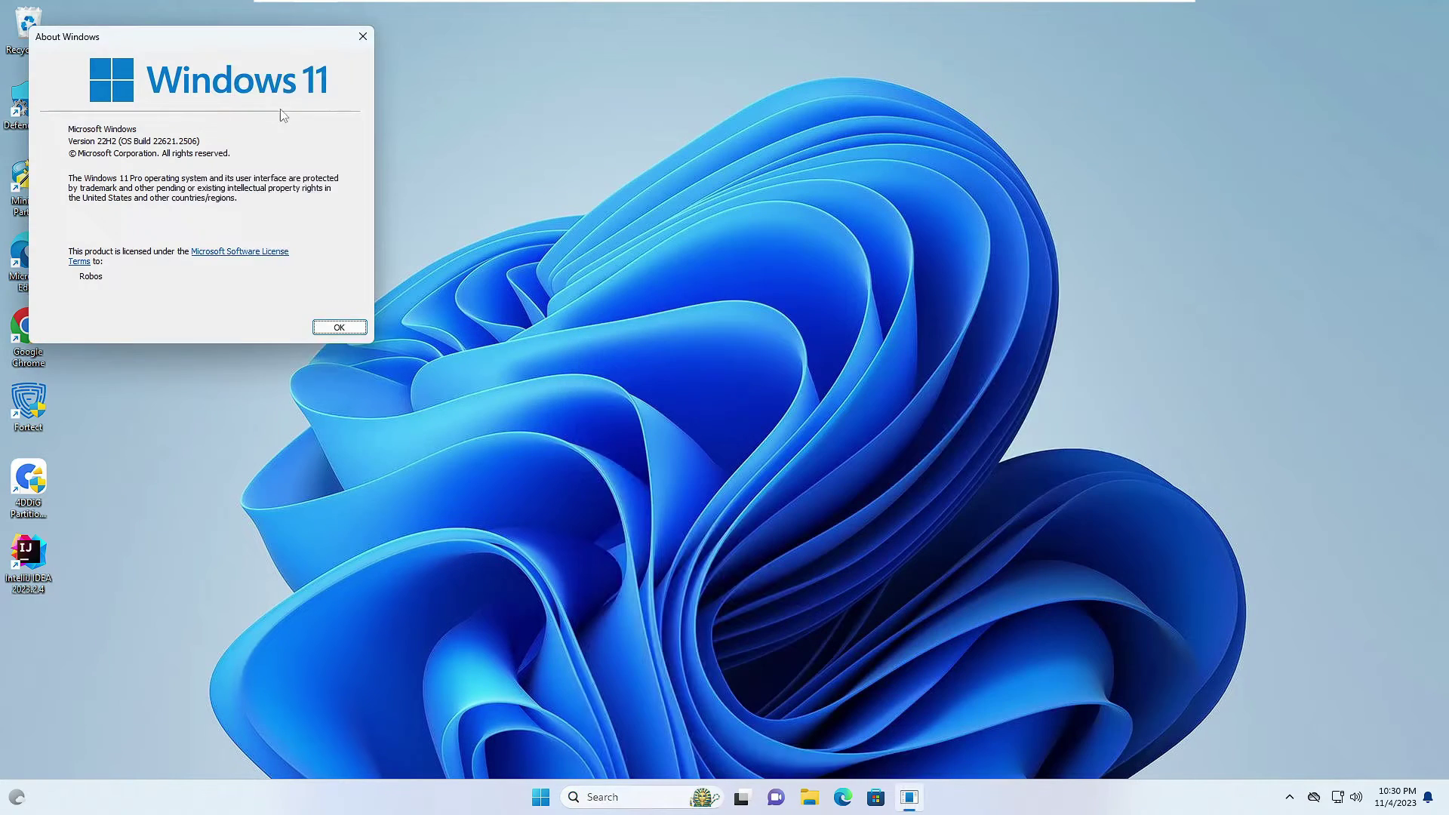
left_click_drag(257, 47, 822, 222)
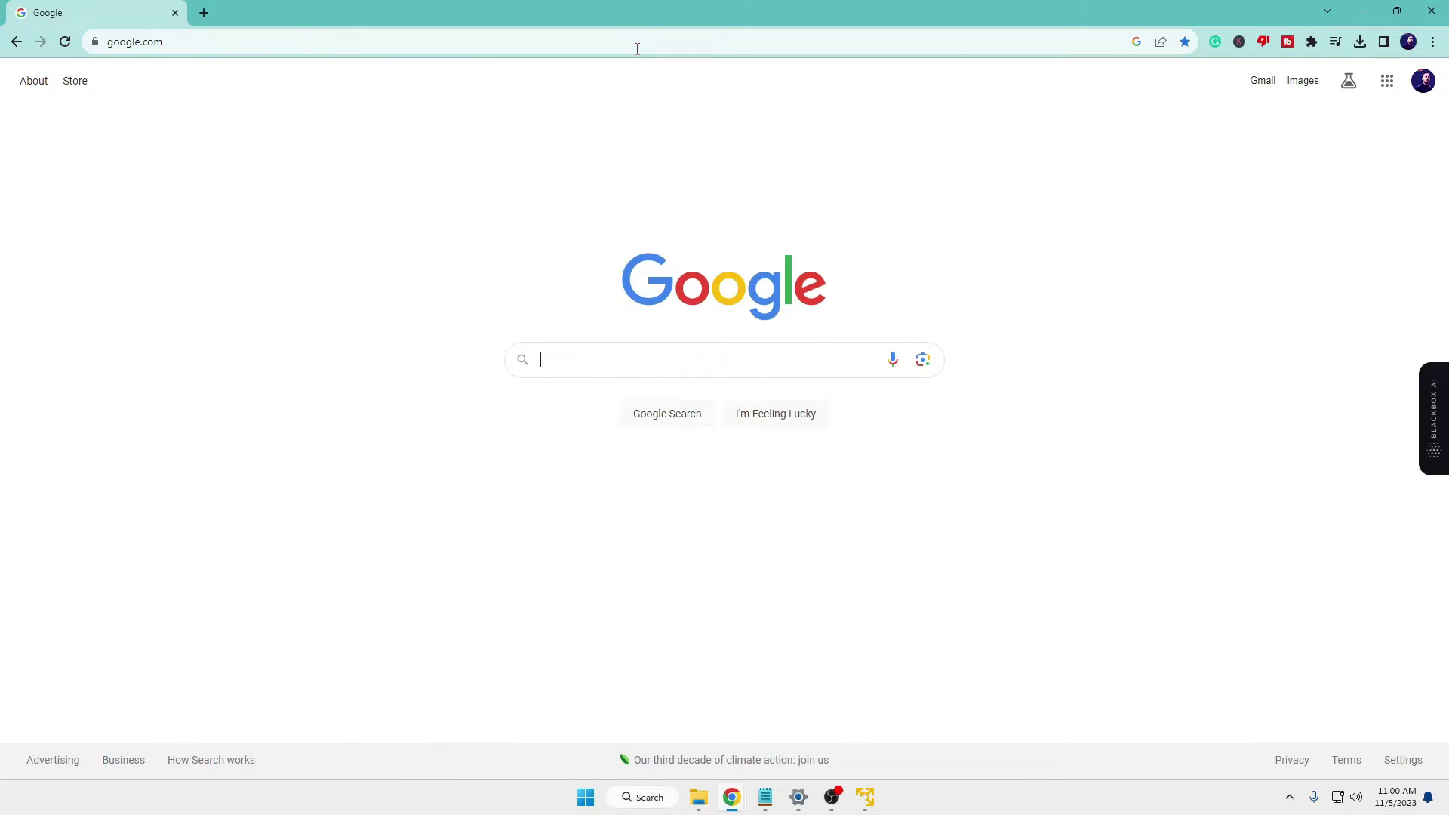
Step: Google 'windows 11 23h2 iso download' and open Microsoft's Download Windows 11 result
type("wi")
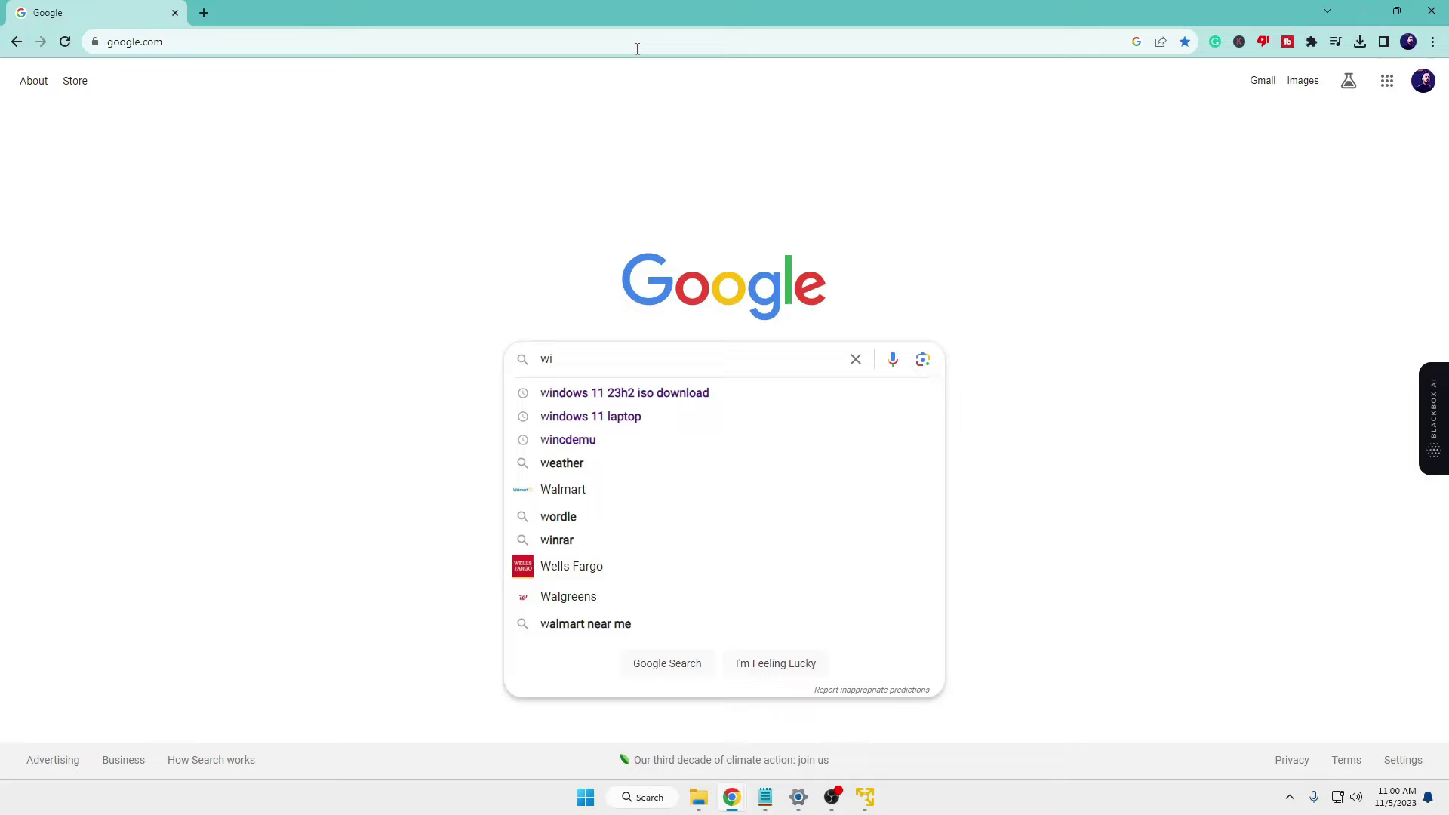
type("ndows 11")
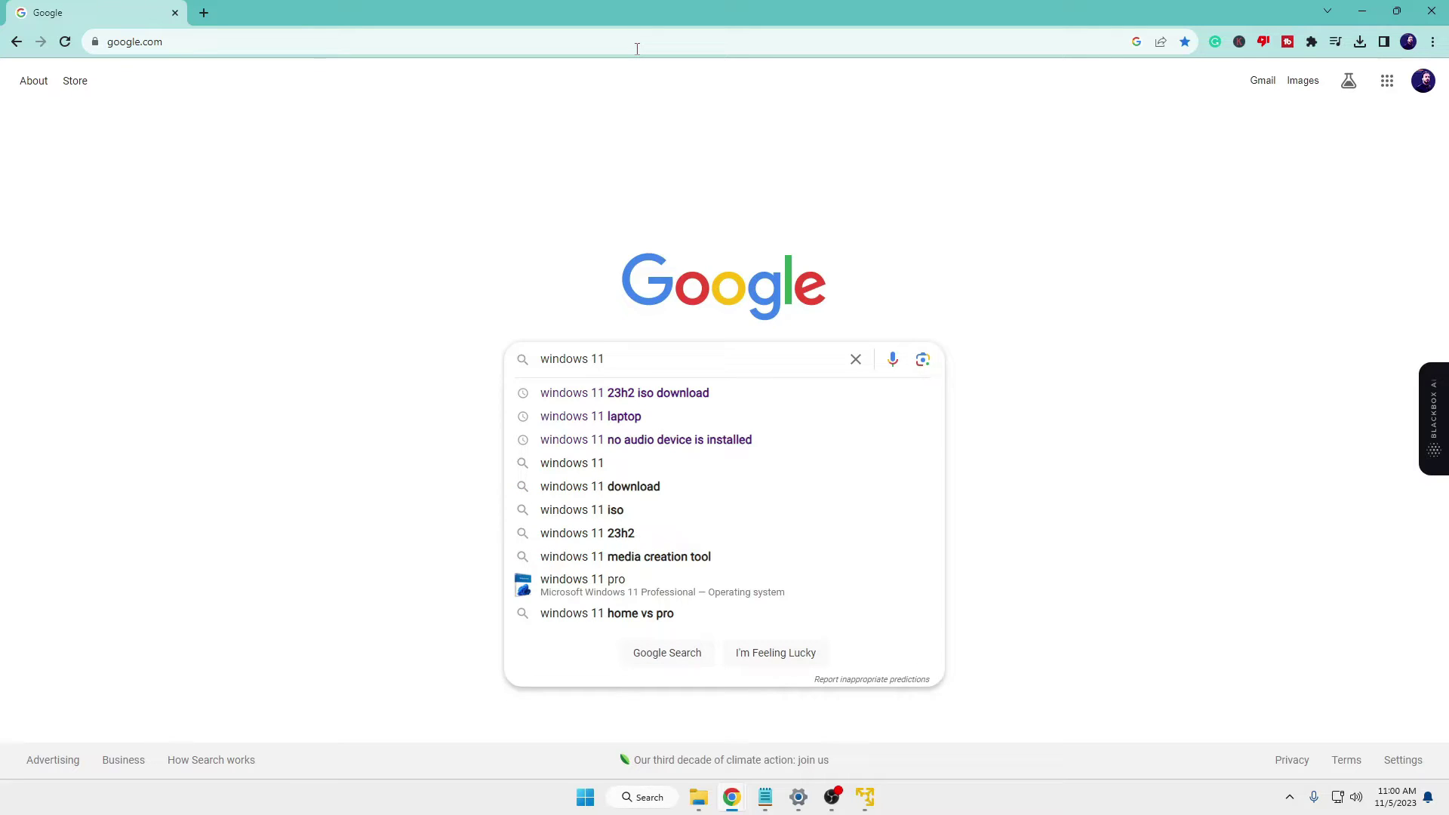
key("Down")
key("Return")
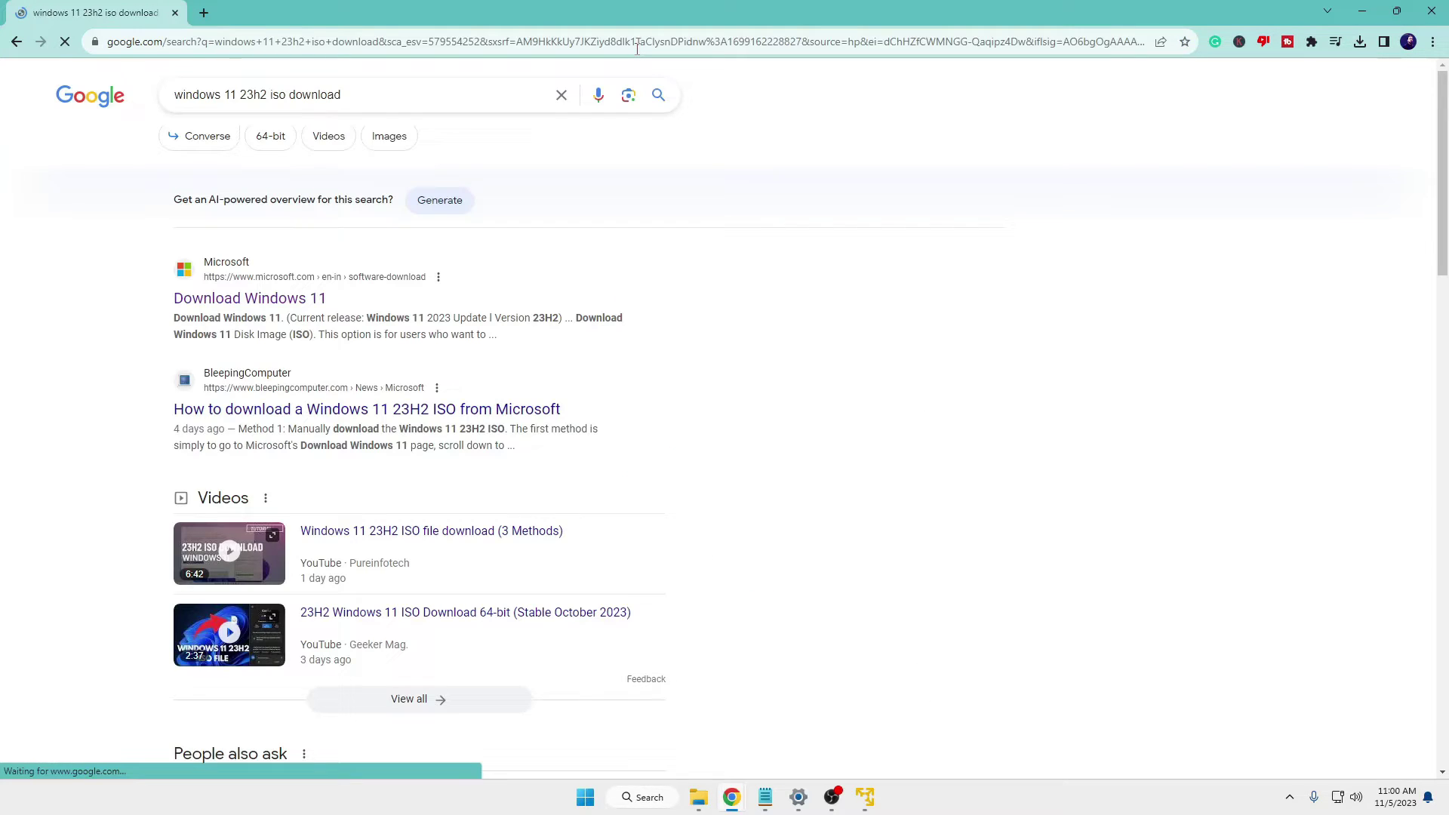
left_click(252, 304)
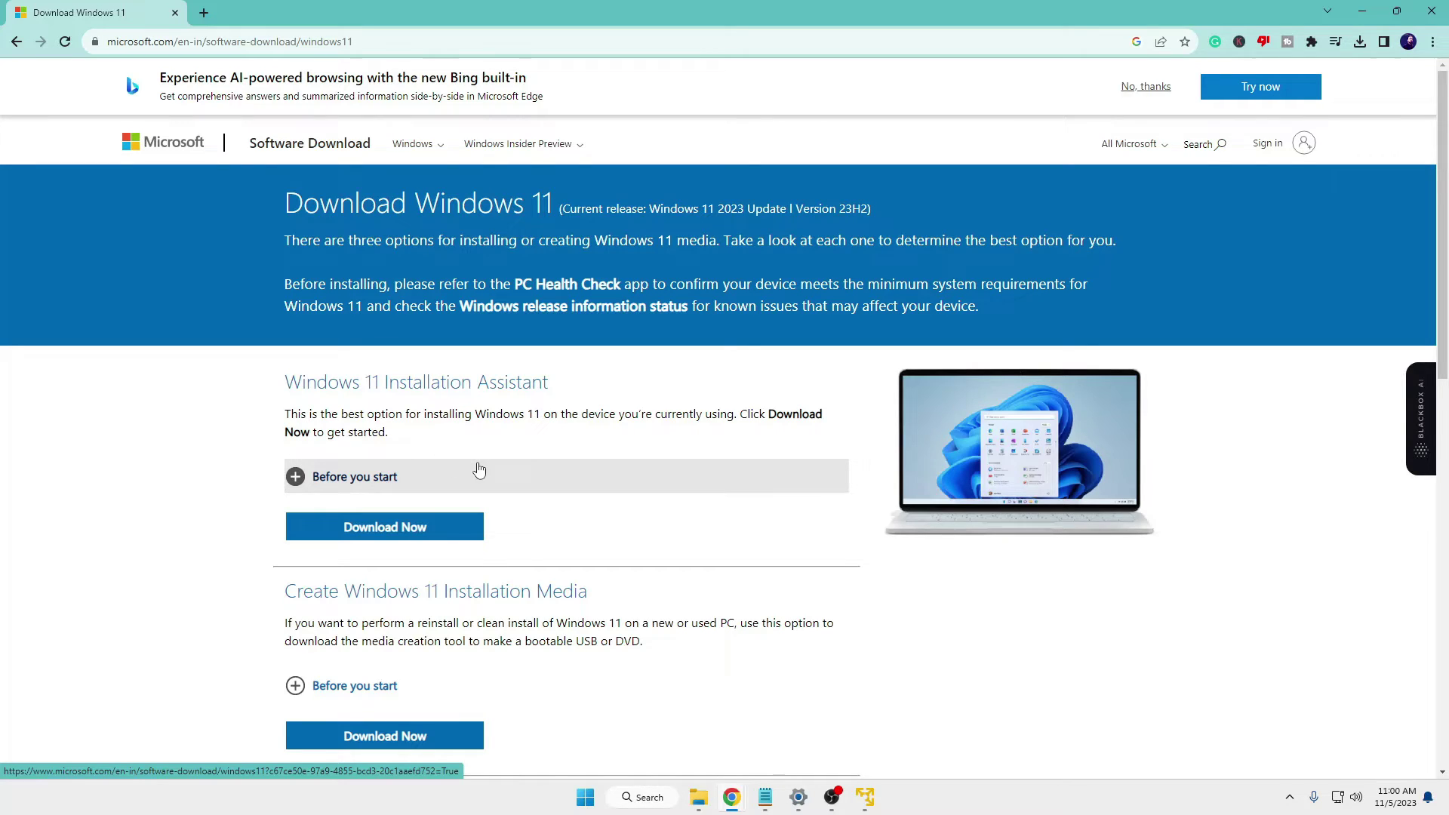
Step: Choose Windows 11 (multi-edition ISO) under Disk Image (ISO) and request its download
scroll(477, 471, "down", 5)
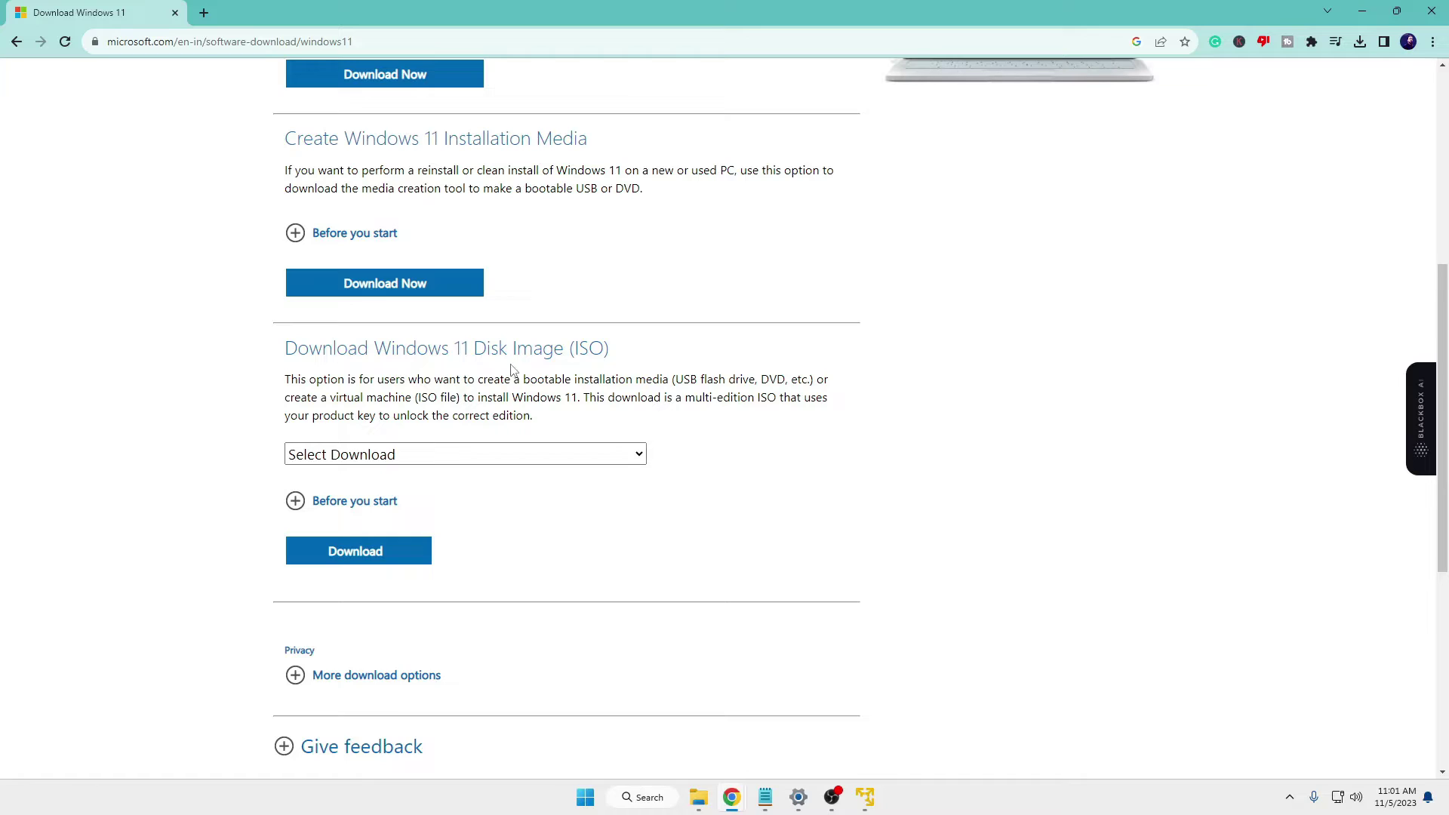
left_click(484, 458)
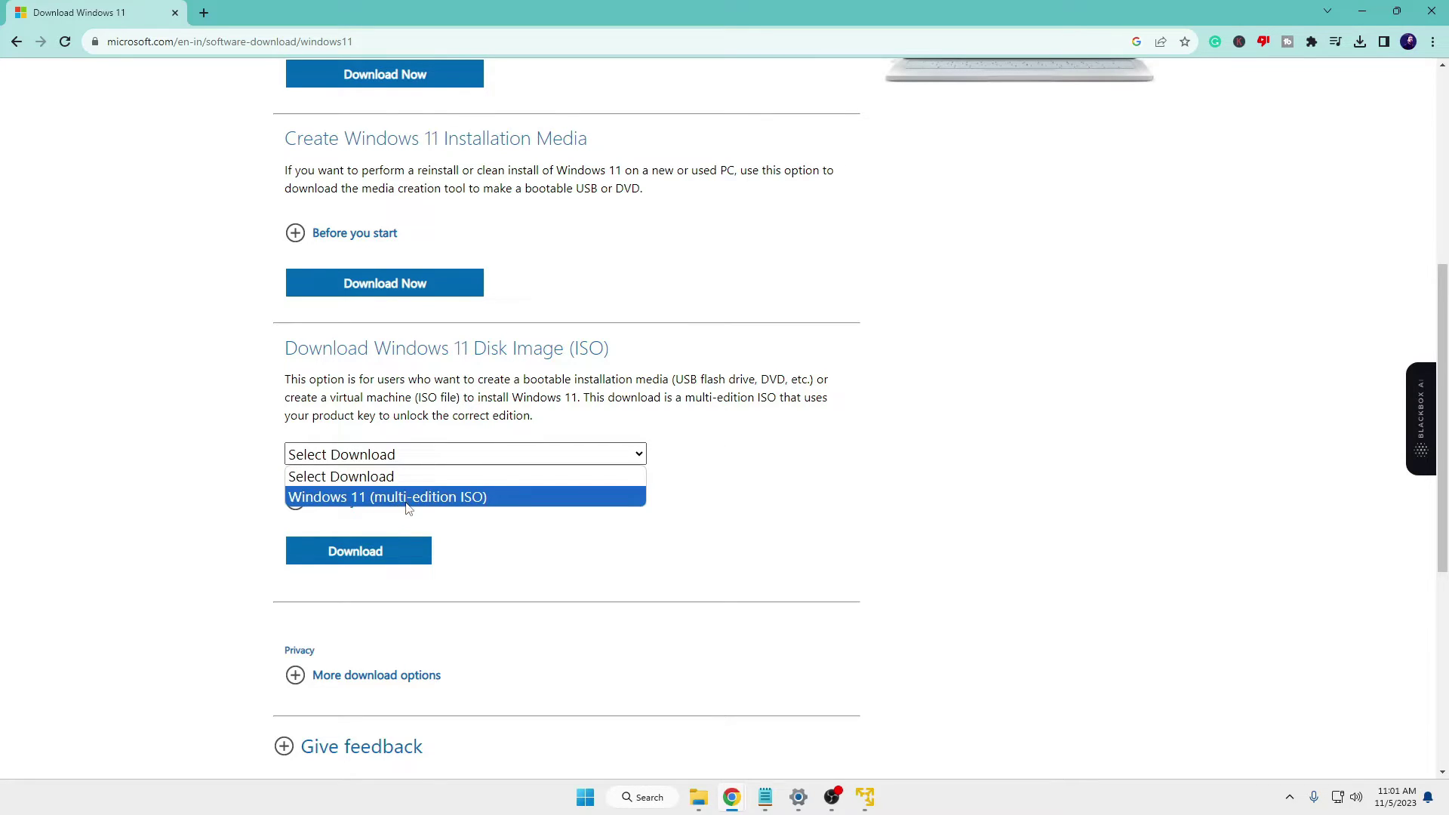
left_click(452, 502)
left_click(355, 551)
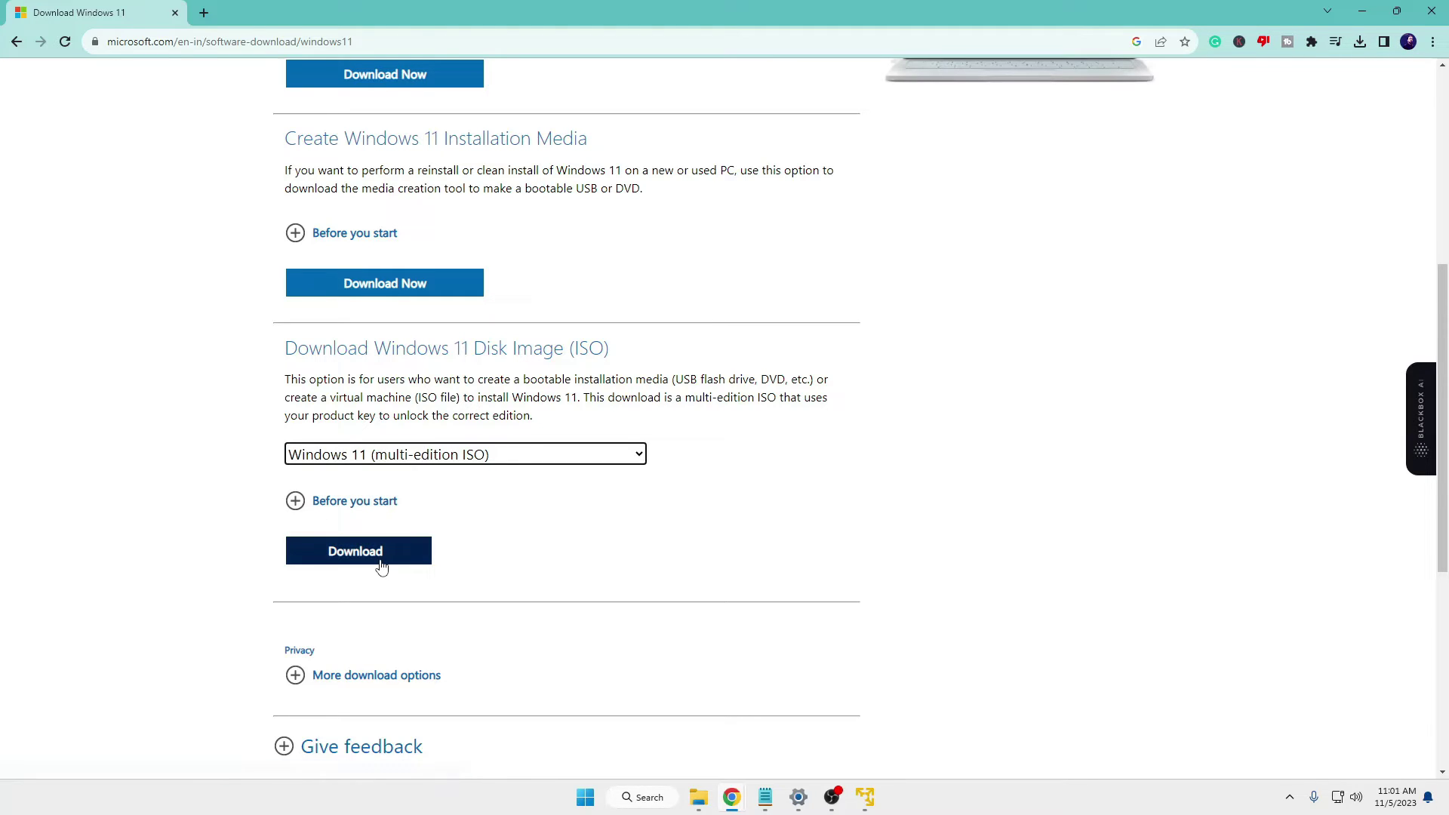
Step: Confirm English (United States) as the product language and start the 64-bit download
left_click(379, 314)
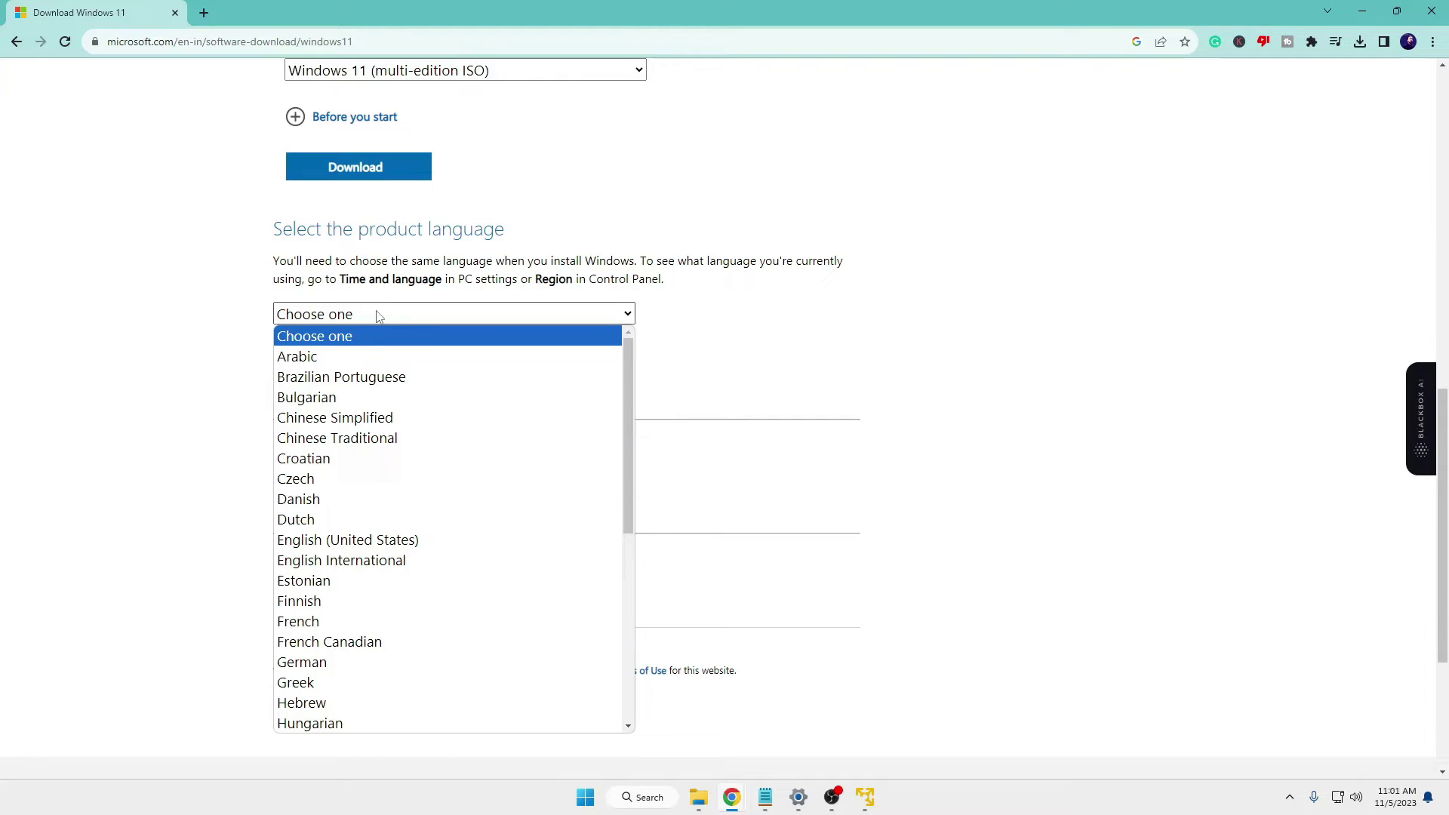
left_click(382, 540)
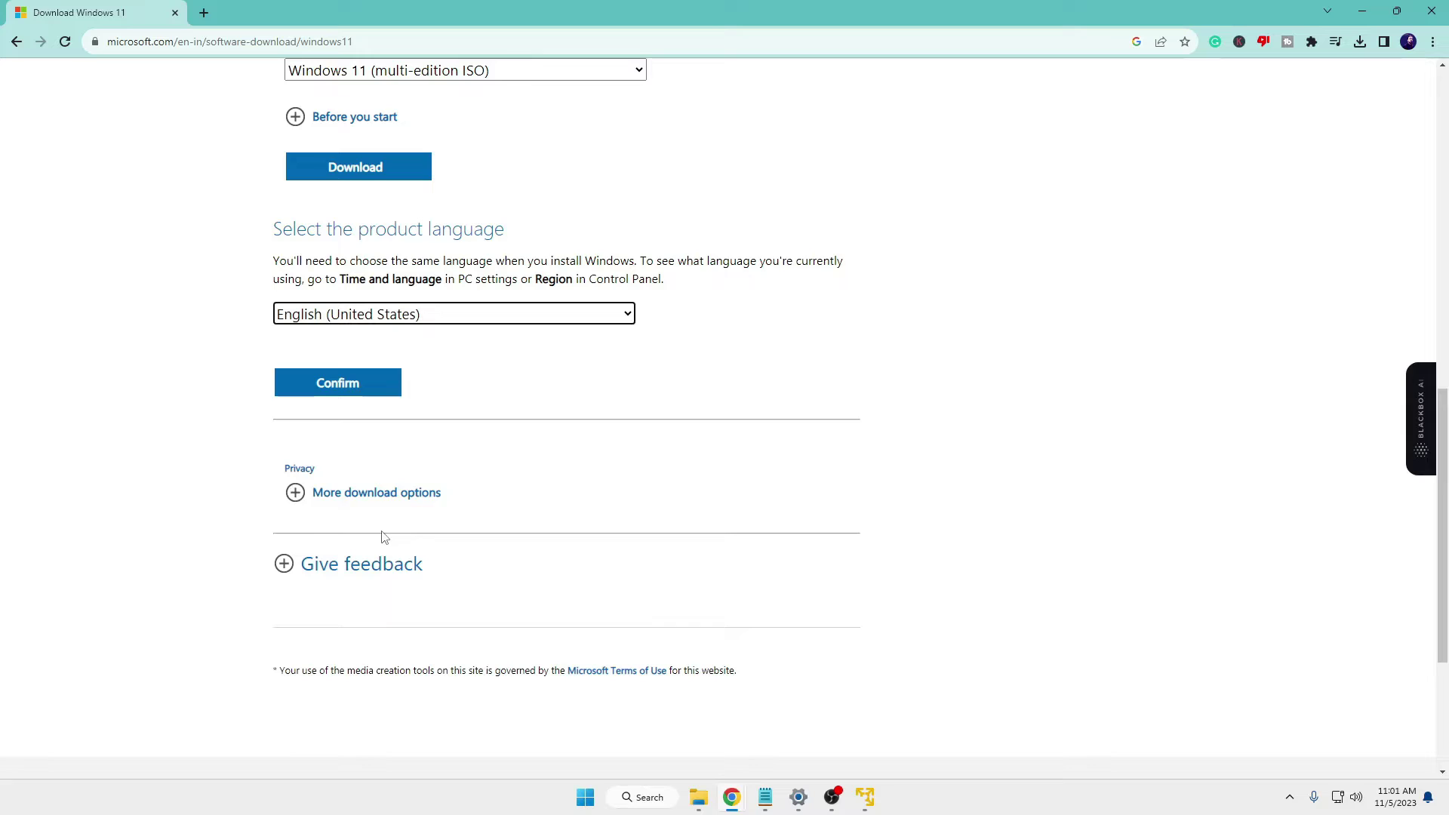
left_click(353, 392)
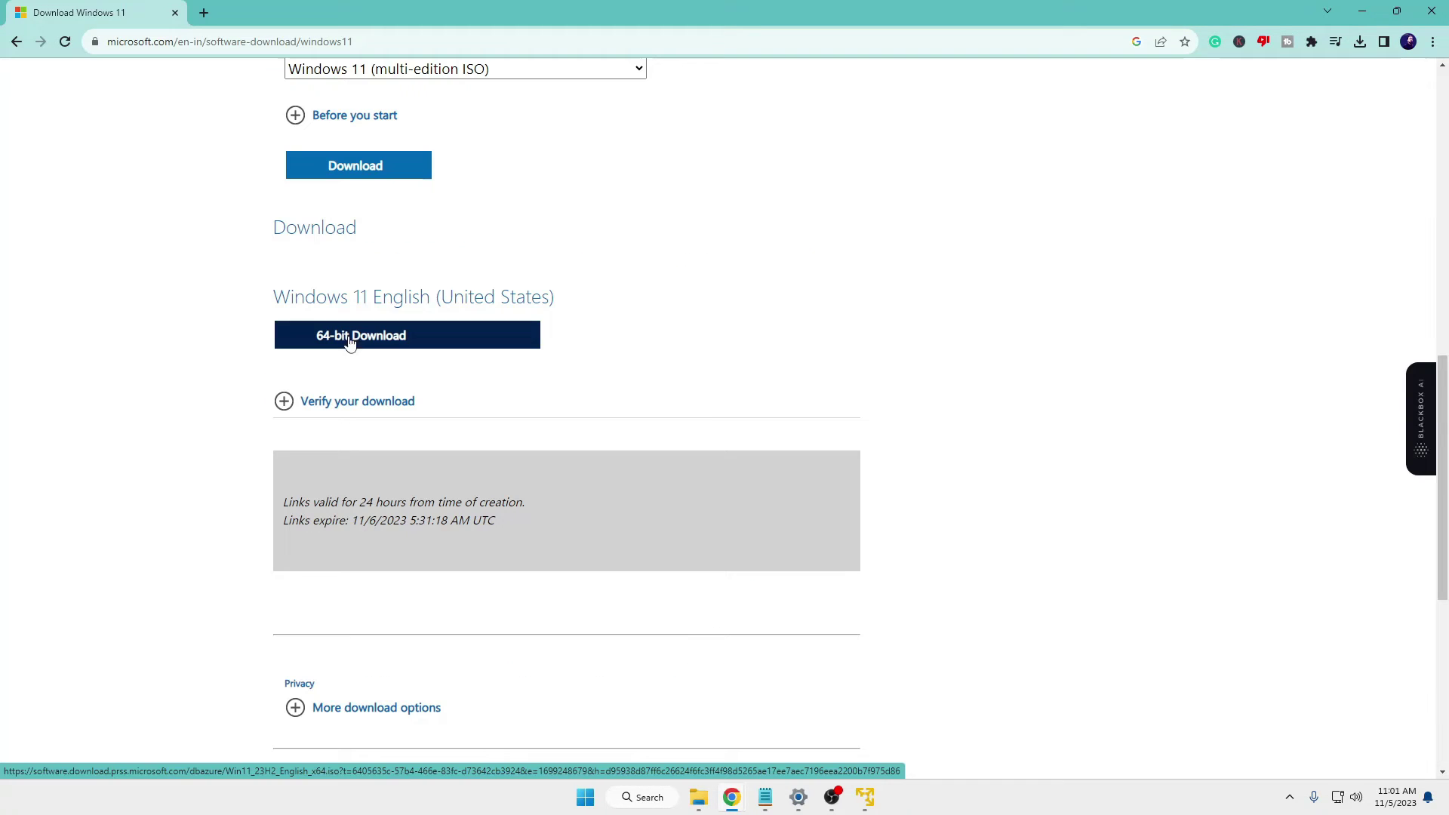
left_click(381, 344)
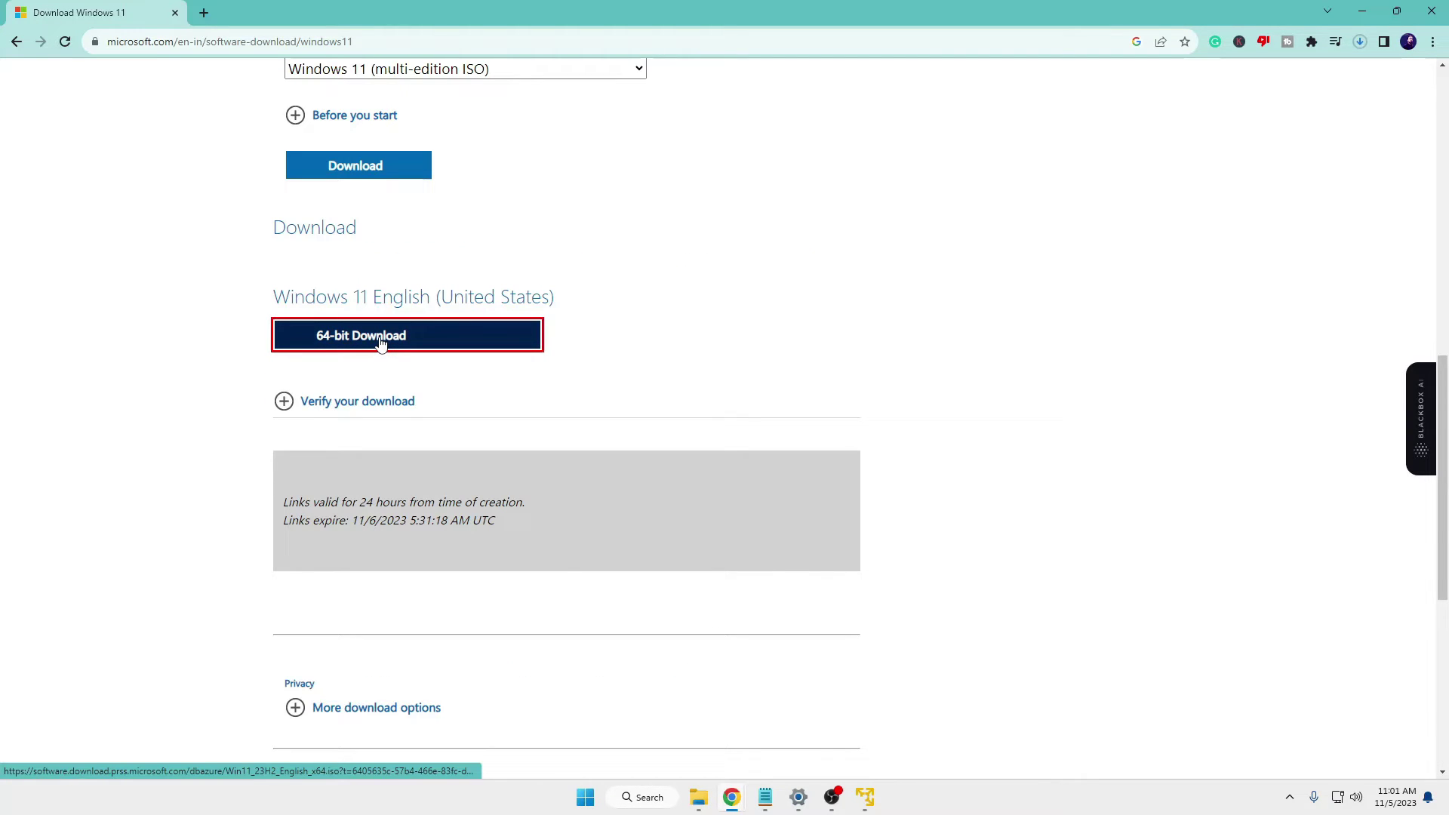
Step: Check the Windows 11 ISO download's progress in Chrome's downloads panel
left_click(1360, 44)
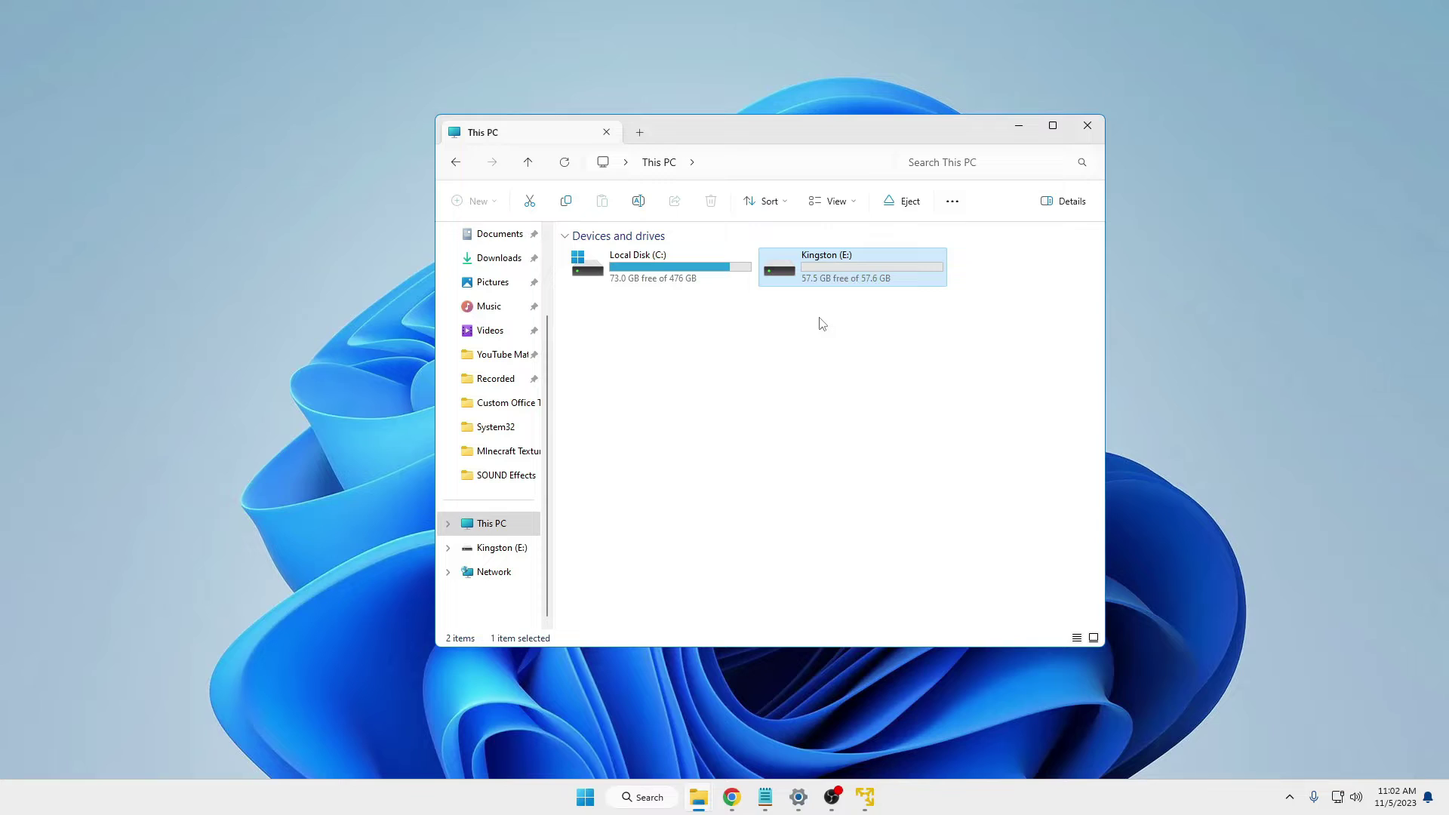
Step: In a new Chrome tab, search Google for rufus and open the official rufus.ie site
mouse_move(731, 800)
left_click(813, 725)
left_click(200, 13)
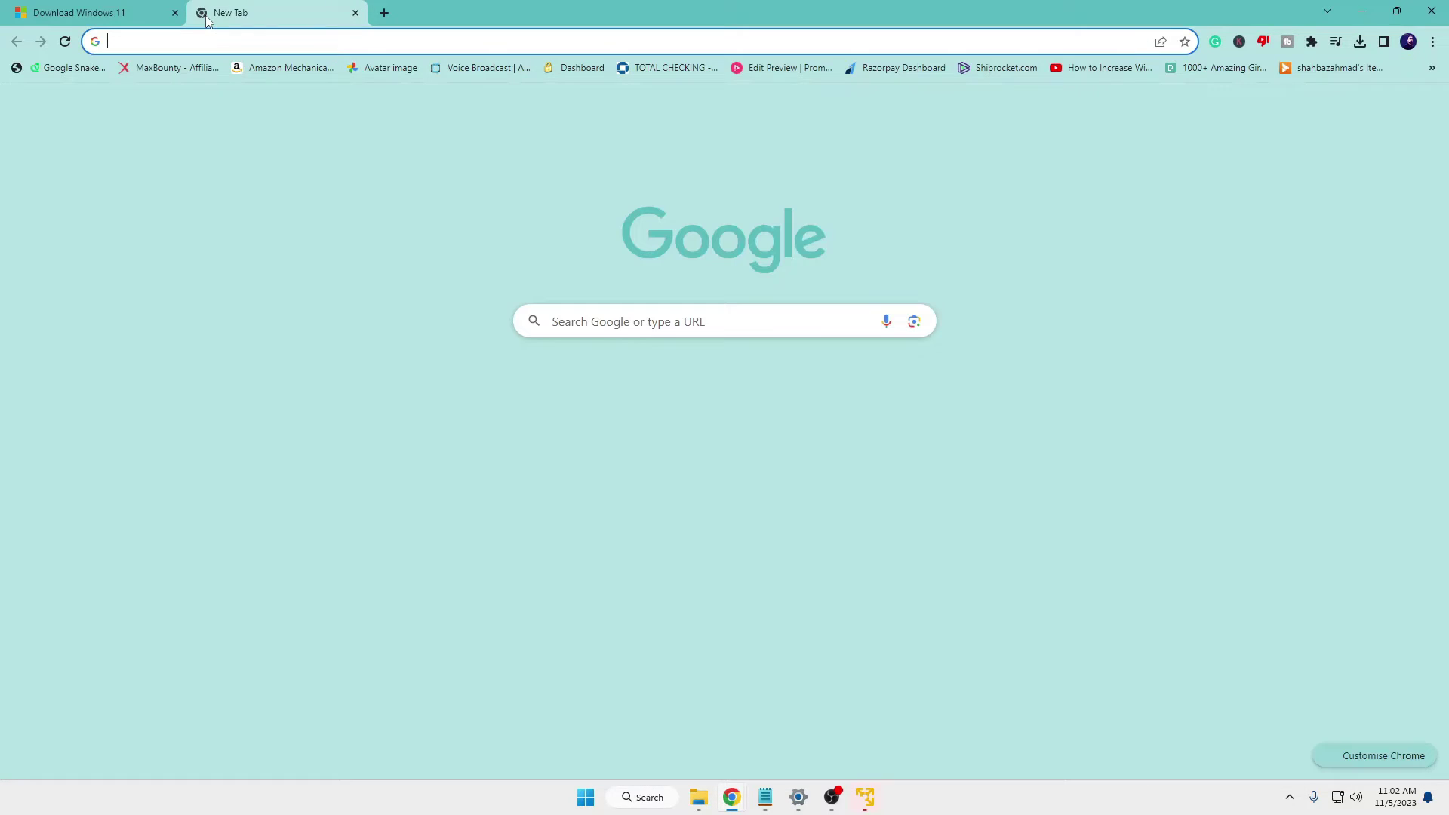
type("rufus")
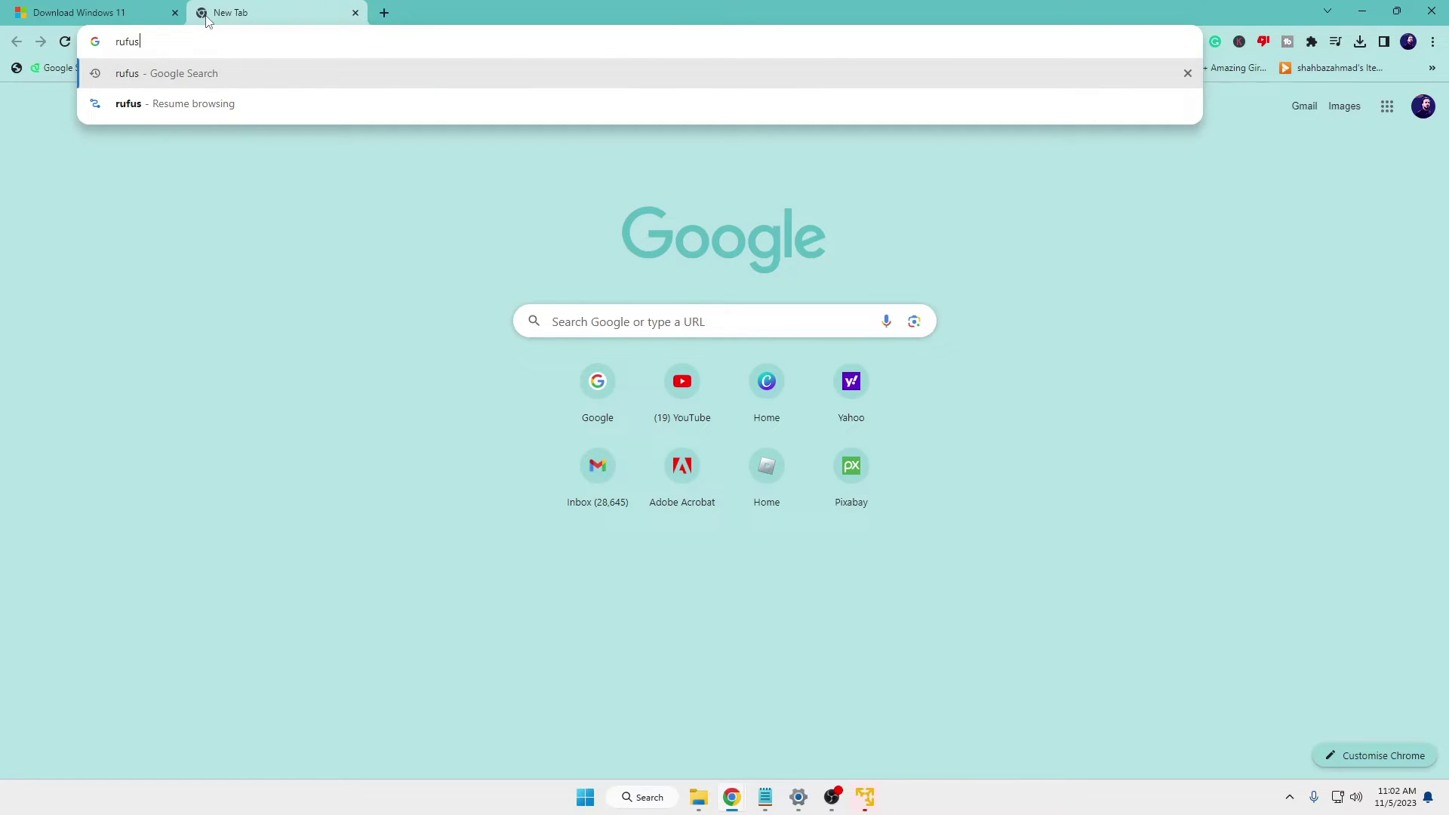
key("Return")
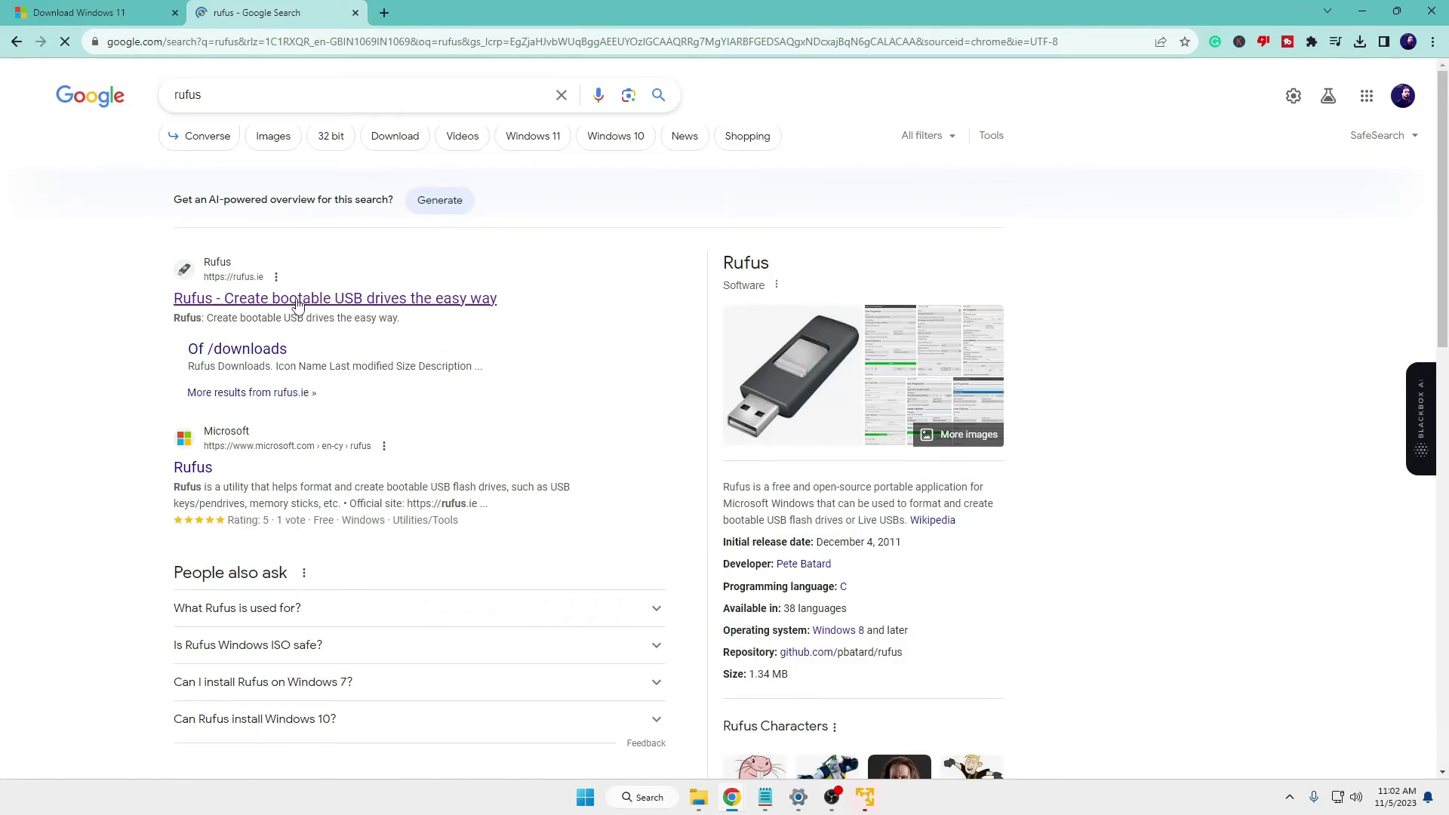
left_click(268, 300)
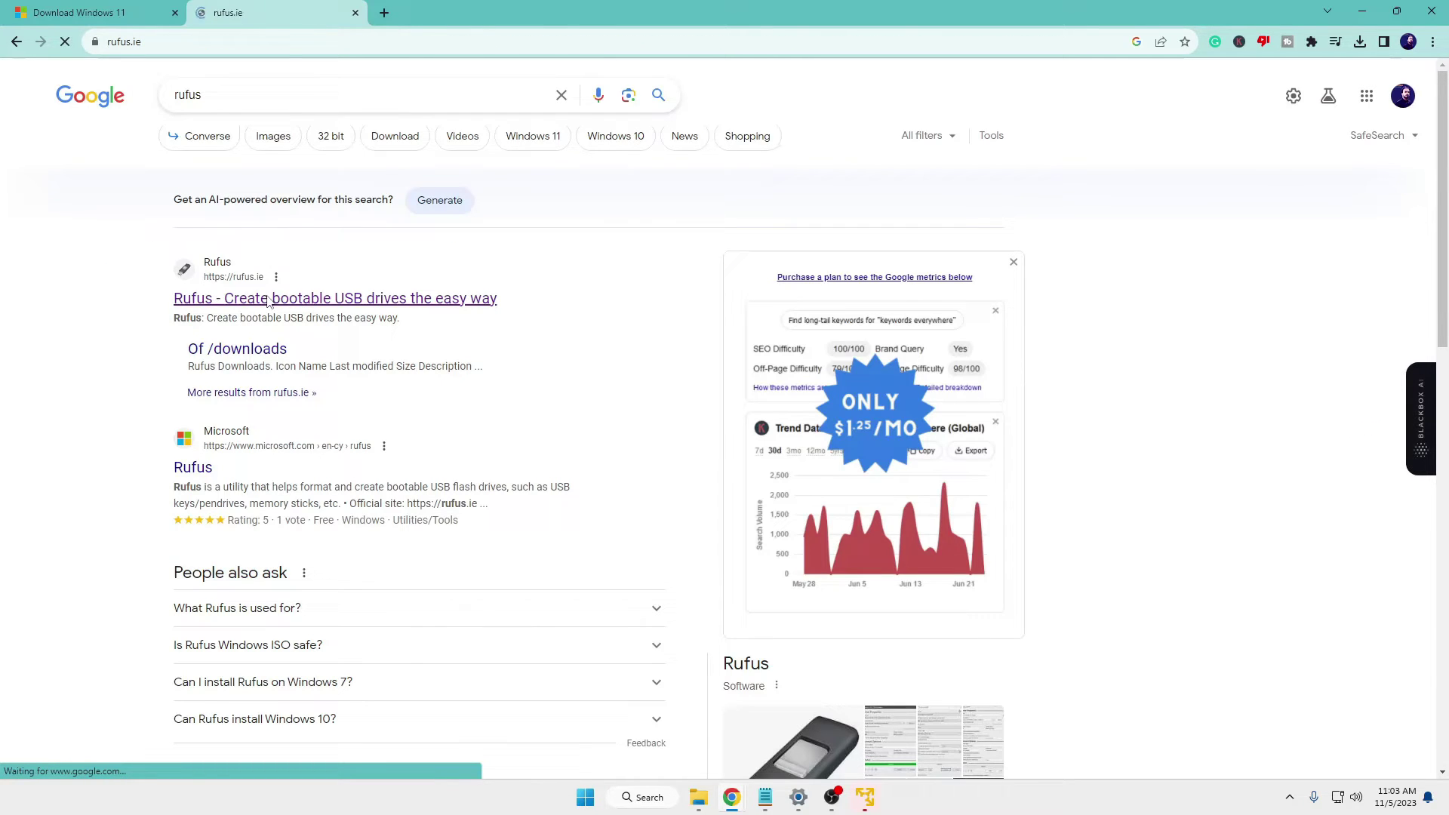
scroll(494, 342, "down", 10)
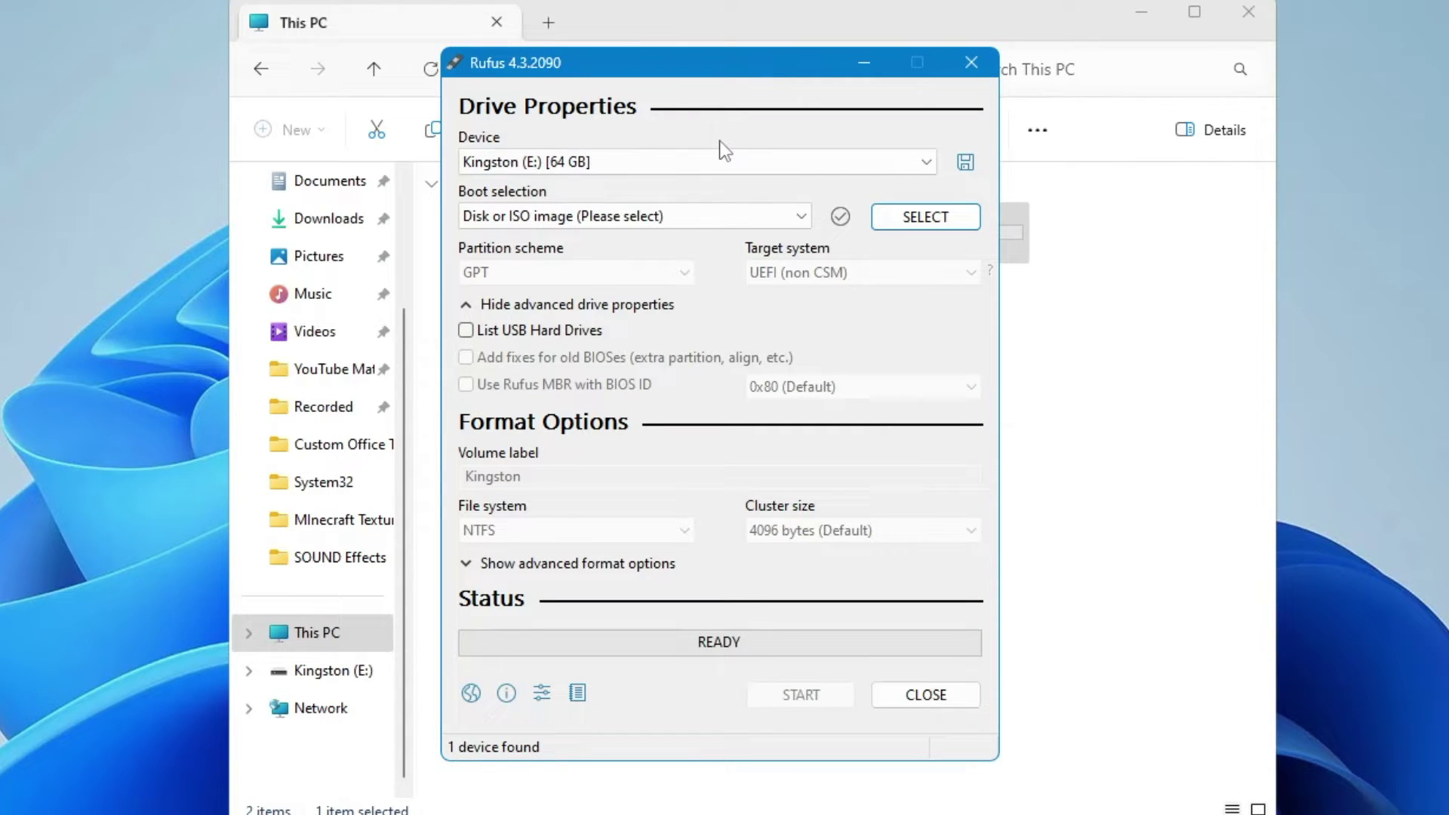
Step: Shift Rufus slightly left and minimise File Explorer, leaving Rufus with Kingston (E:) [64 GB] alone
left_click_drag(637, 56, 567, 63)
left_click(1137, 14)
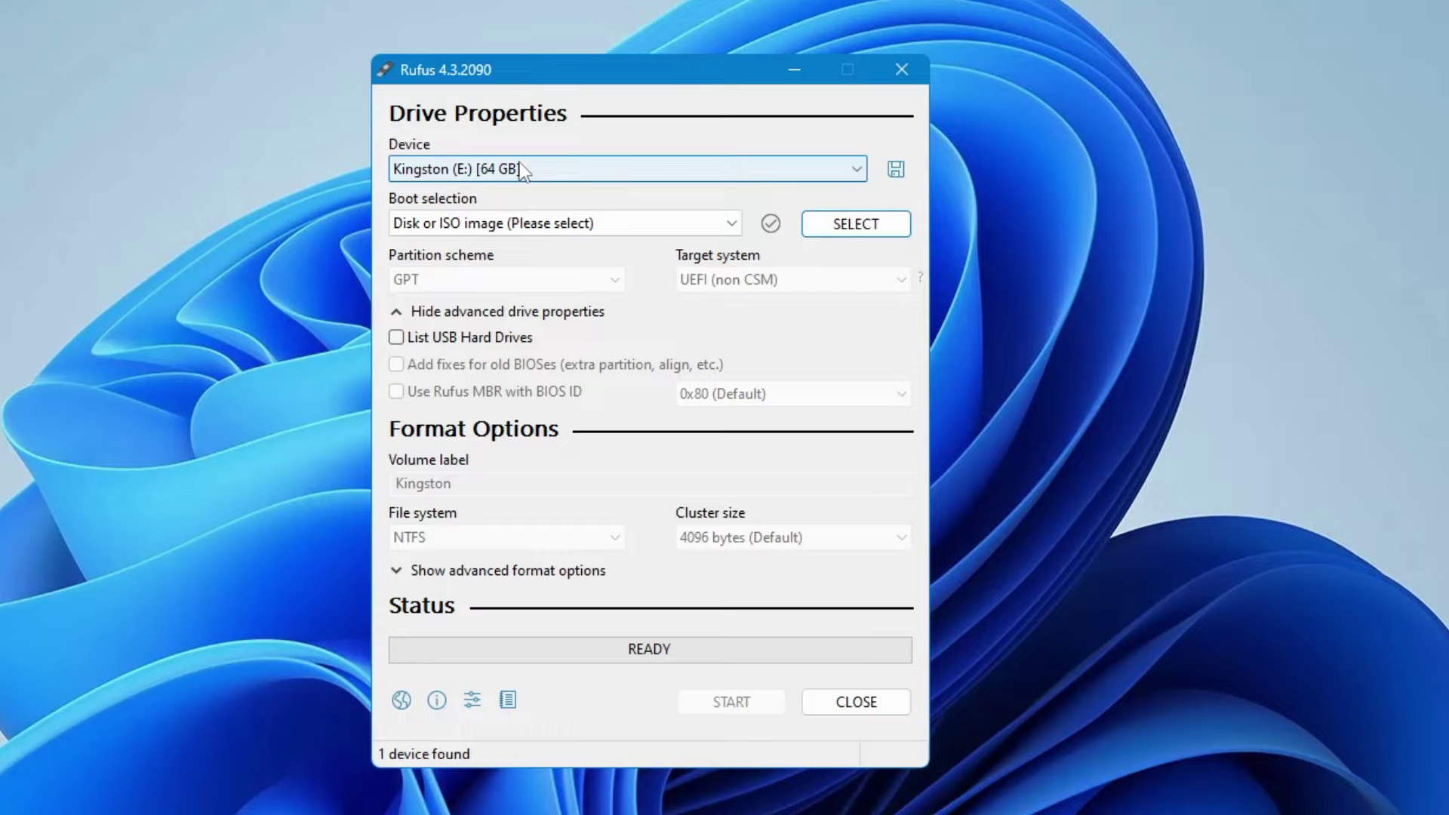
Step: Load Win11_23H2_English_x64.iso as the boot image, giving a Standard Windows installation setup
left_click(832, 224)
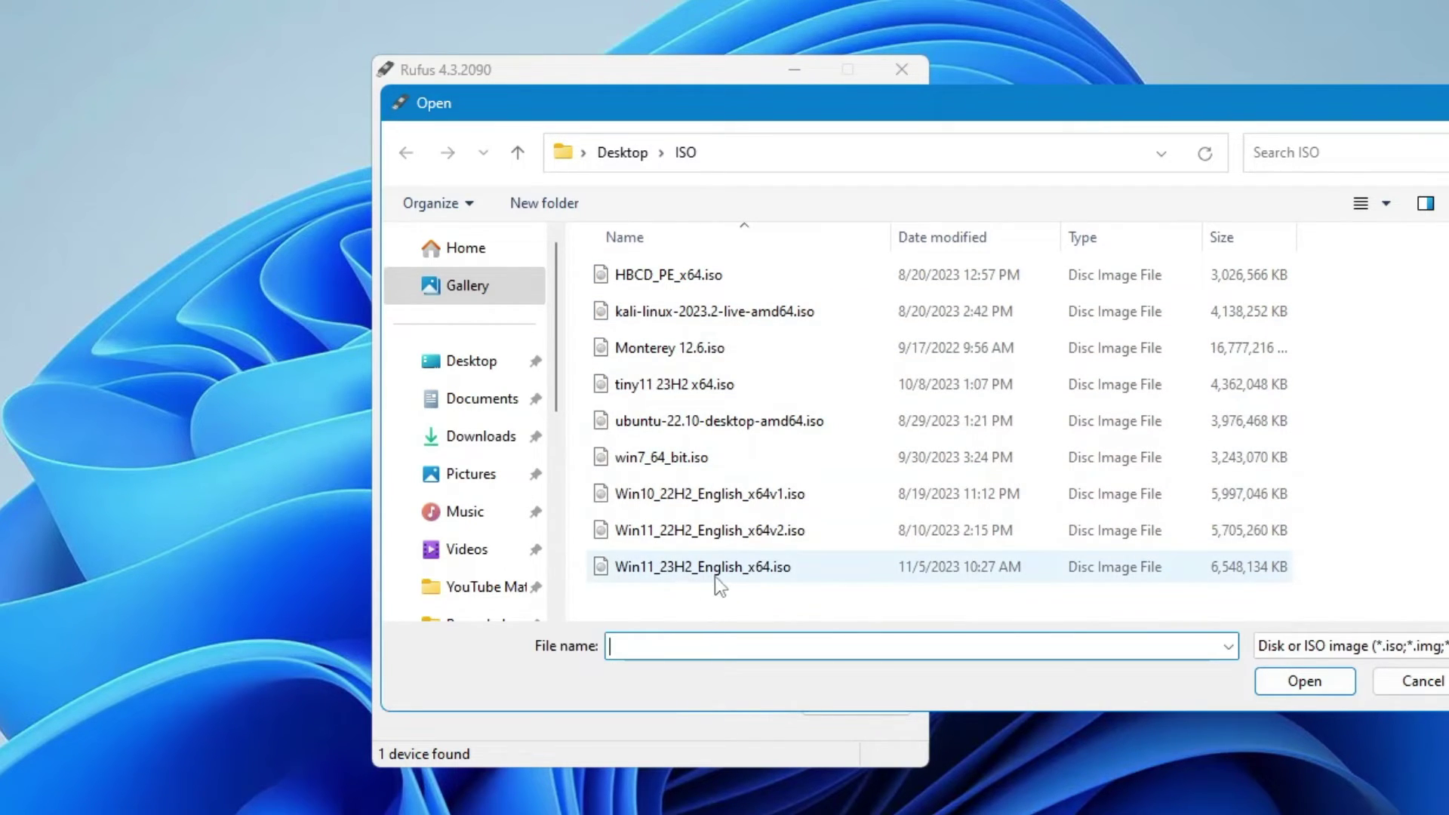
left_click(663, 565)
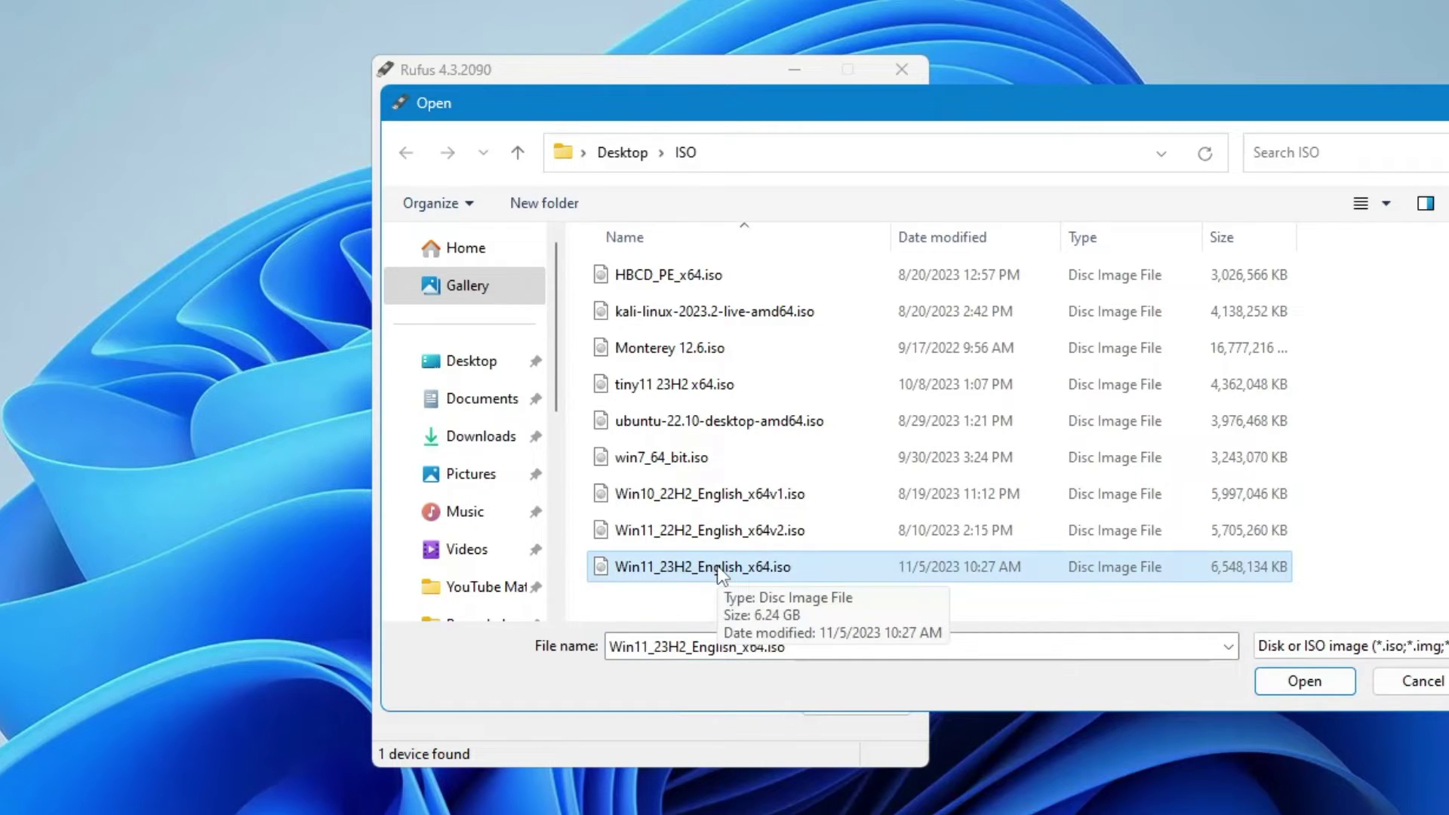
left_click(1292, 682)
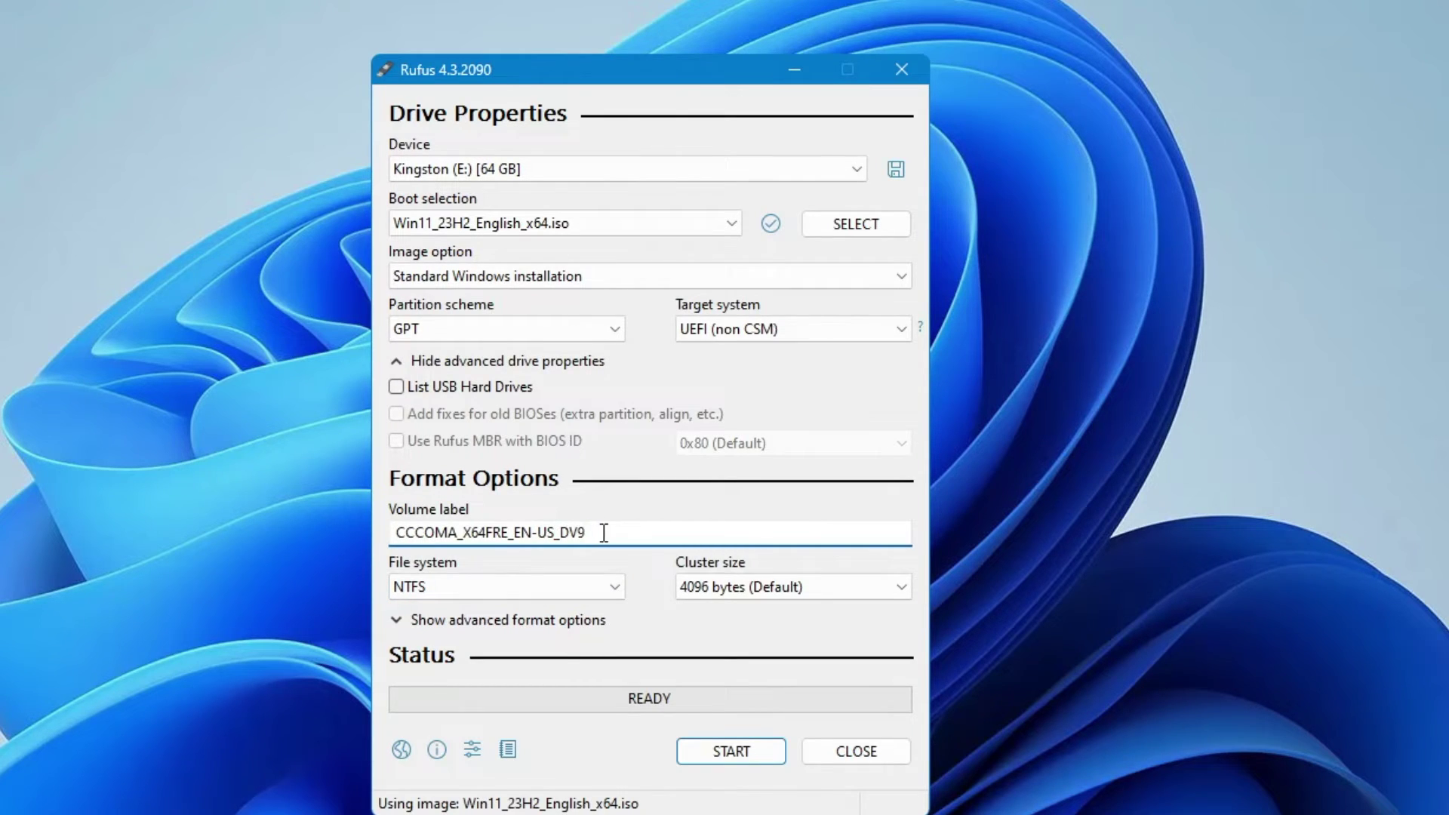
Step: Replace the default CCCOMA_X64FRE_EN-US_DV9 volume label with 'Win 11 23h2'
left_click_drag(604, 533, 390, 538)
type("W")
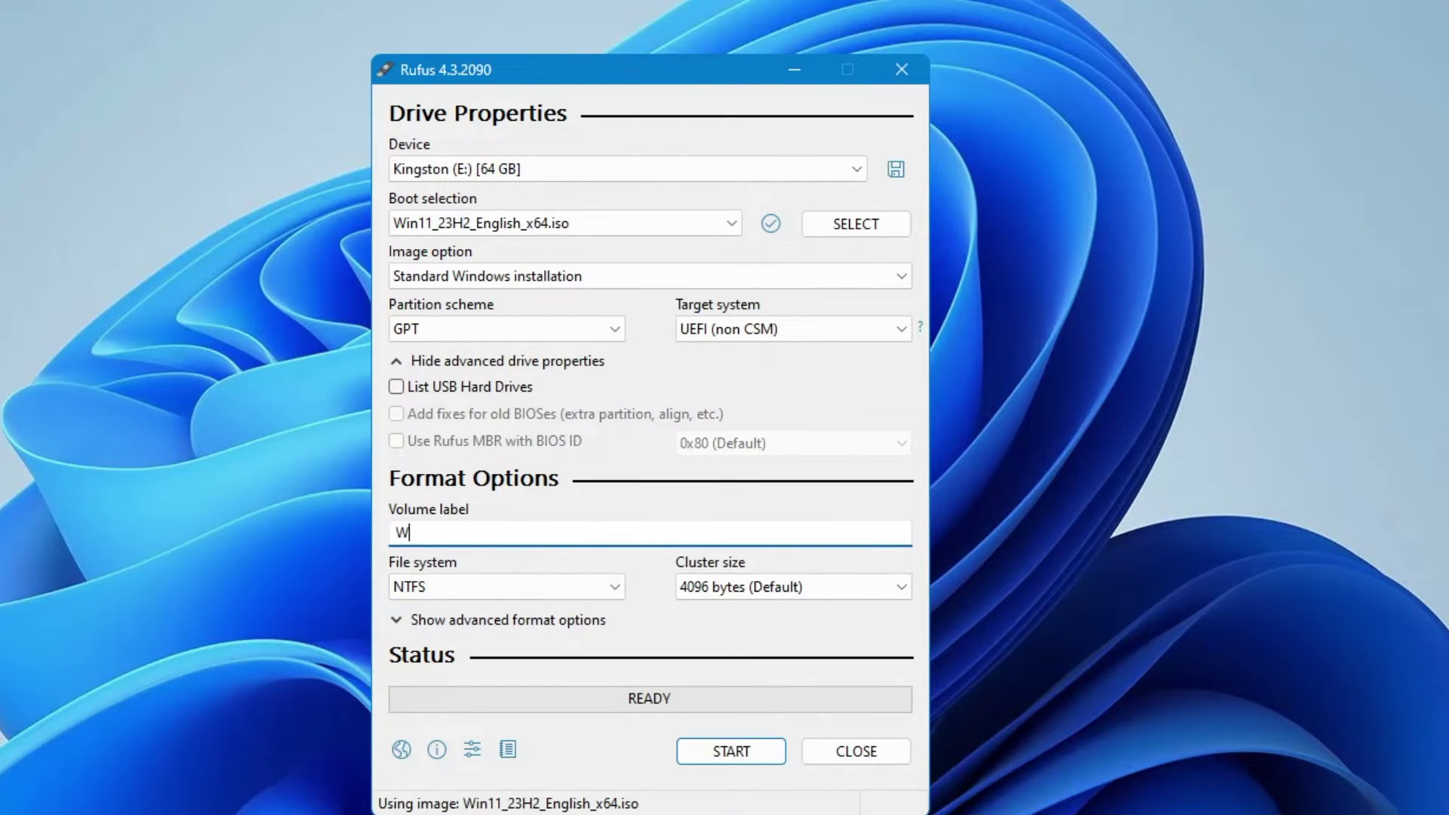
type("in 11 23h2")
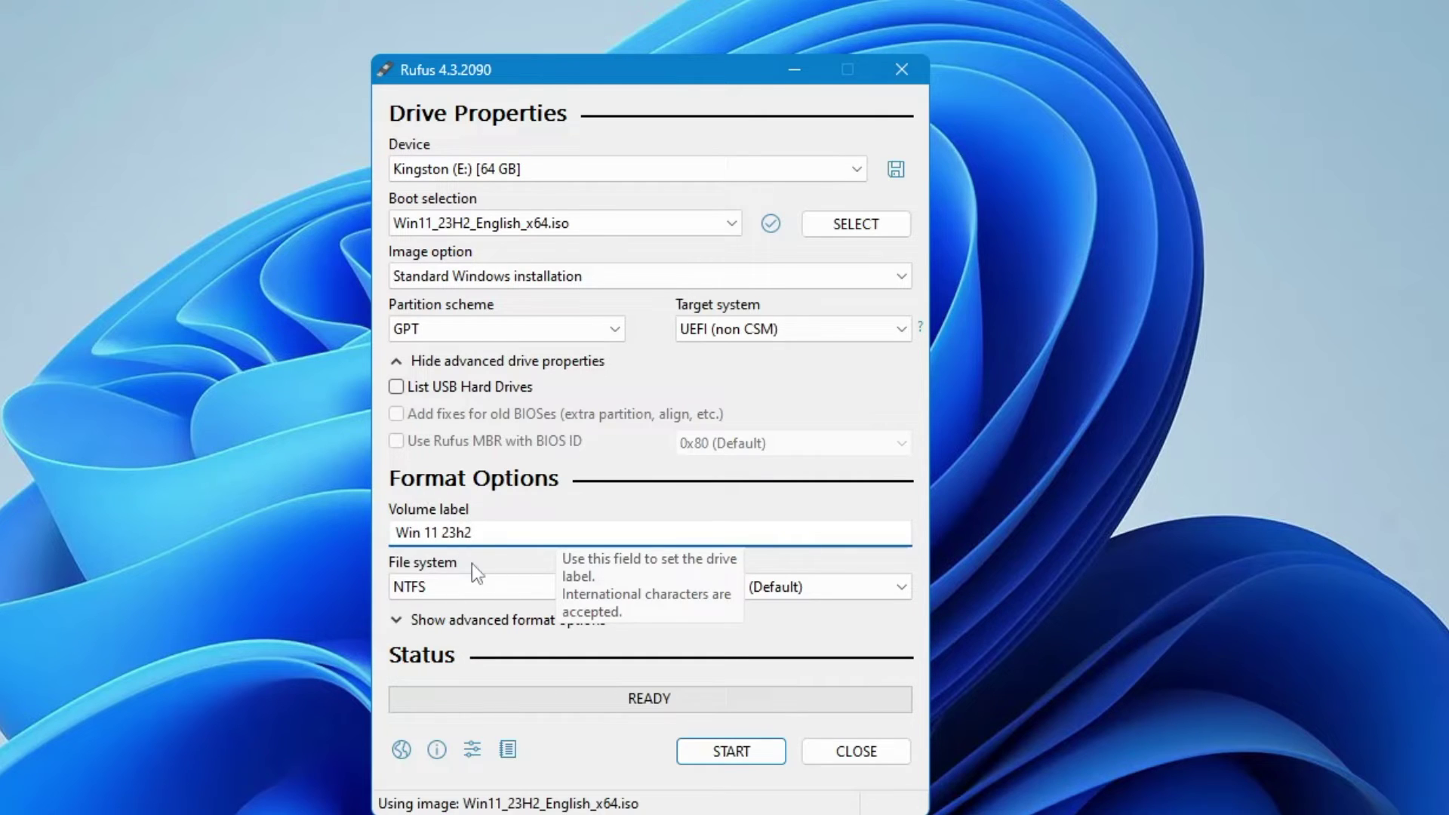
Step: Start writing, accept the Windows User Experience customizations, and confirm erasing the Kingston drive
left_click(706, 750)
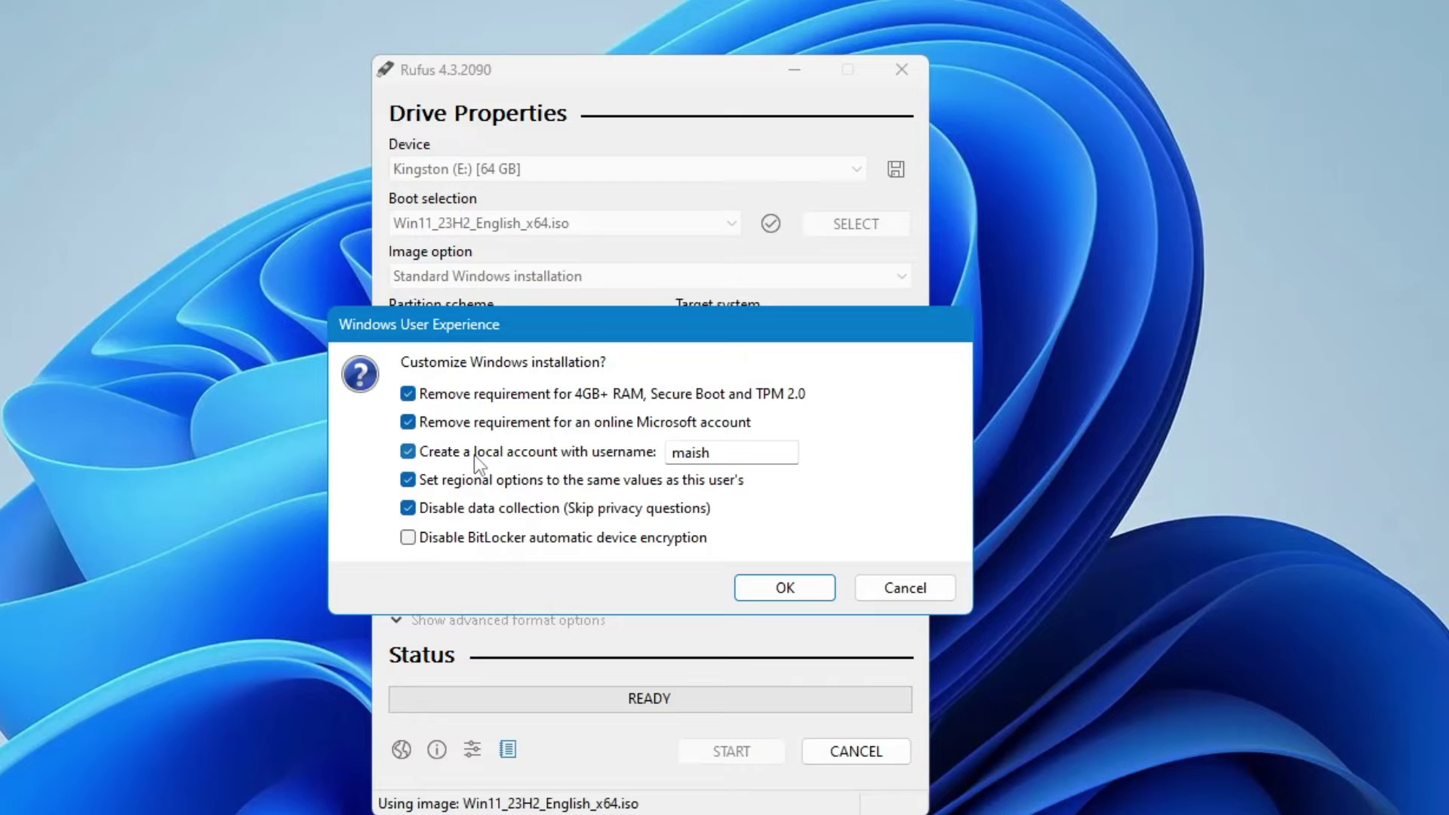
left_click_drag(727, 453, 671, 455)
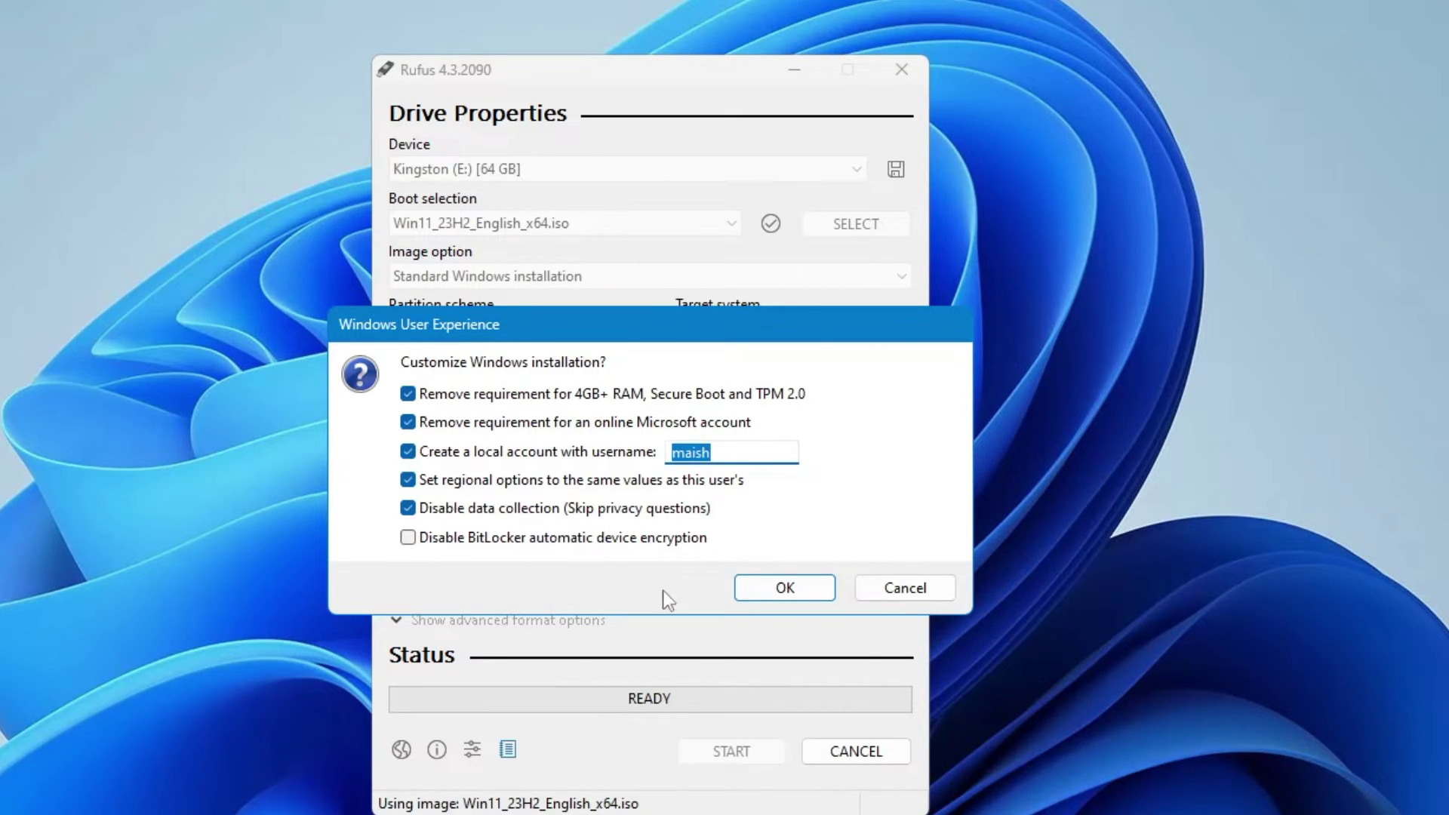
left_click(780, 592)
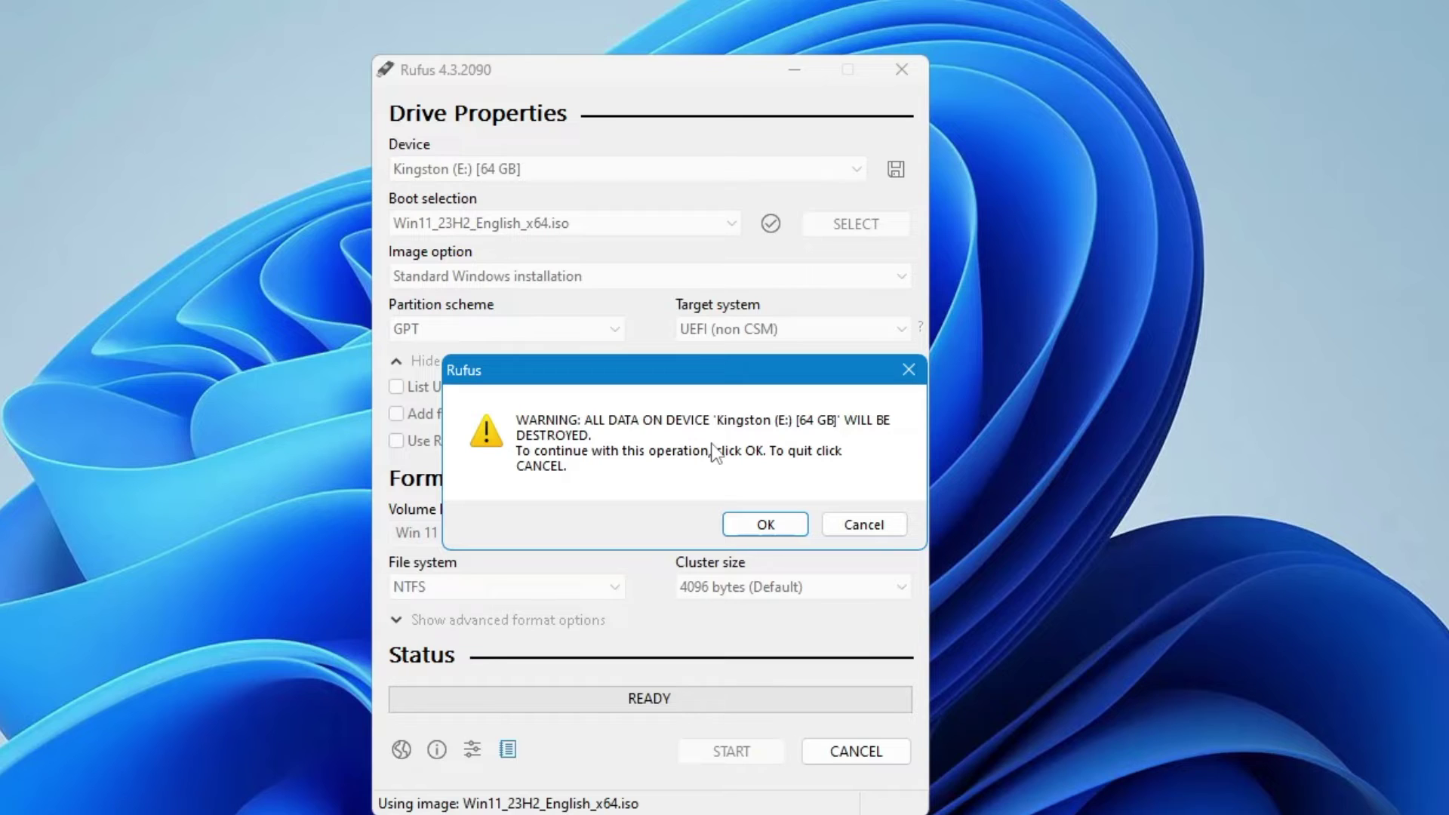
left_click(767, 525)
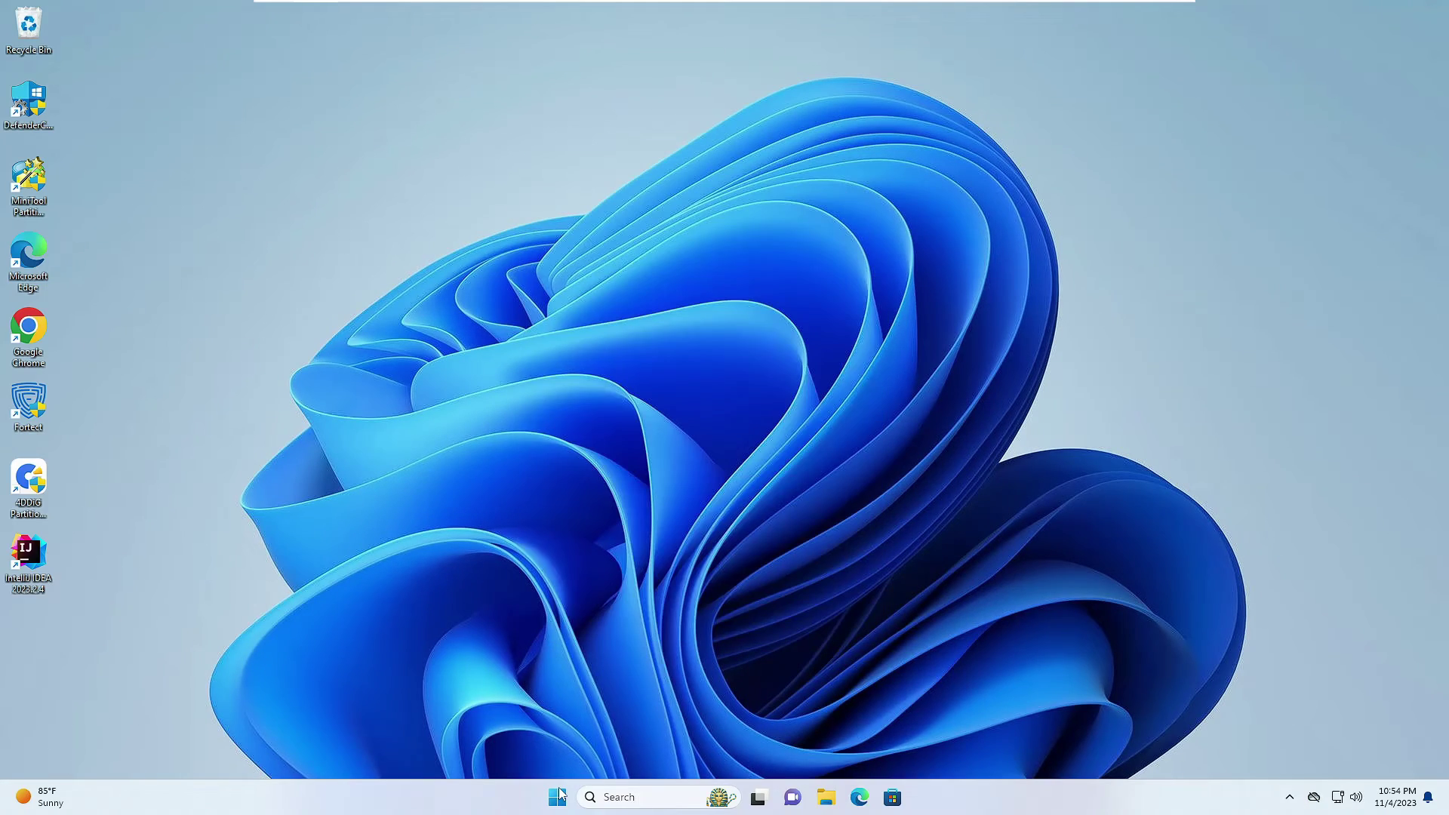
Step: Restart Windows from the Start menu's Power options to reach the firmware Boot Manager
left_click(558, 797)
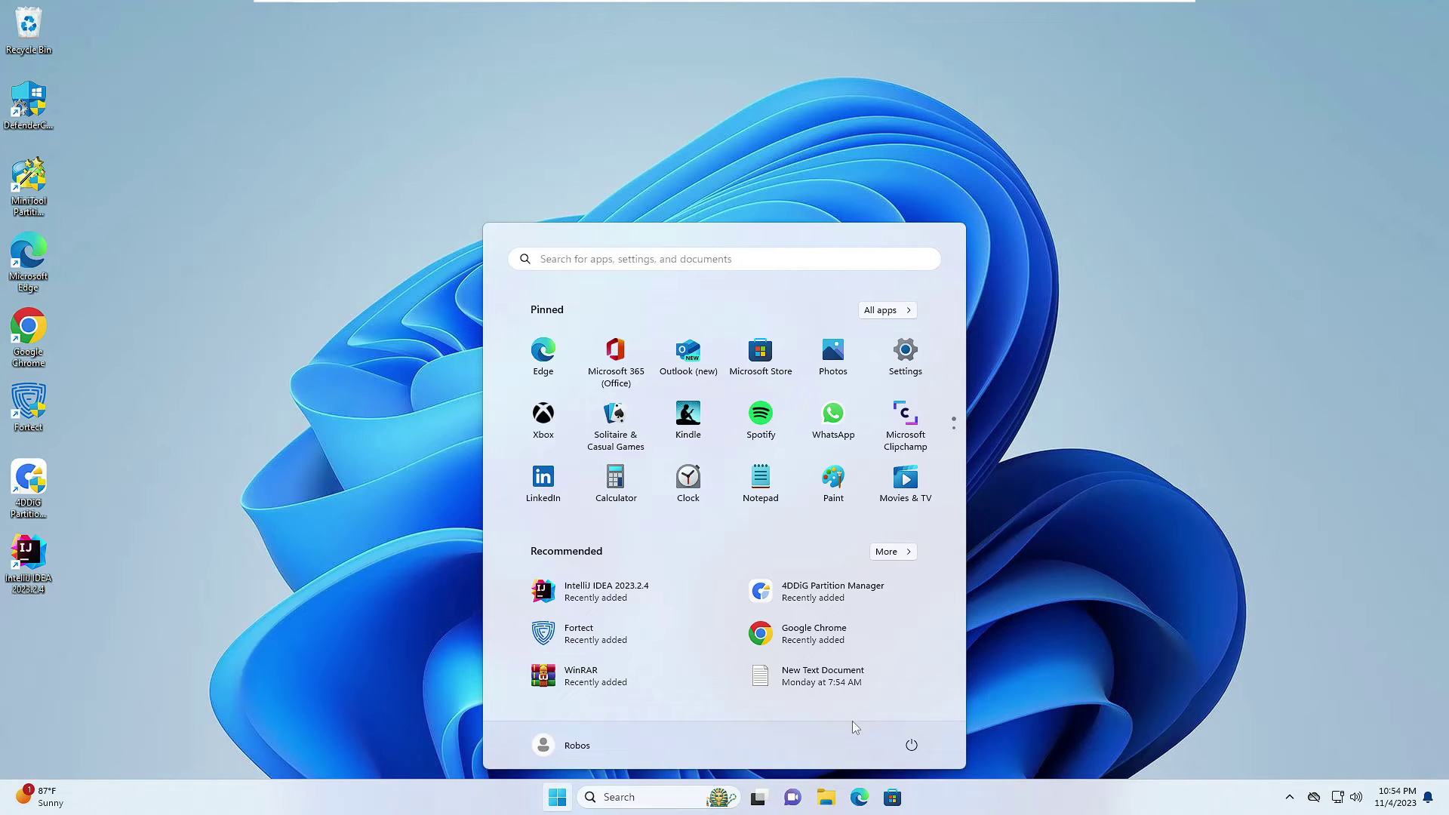
left_click(911, 745)
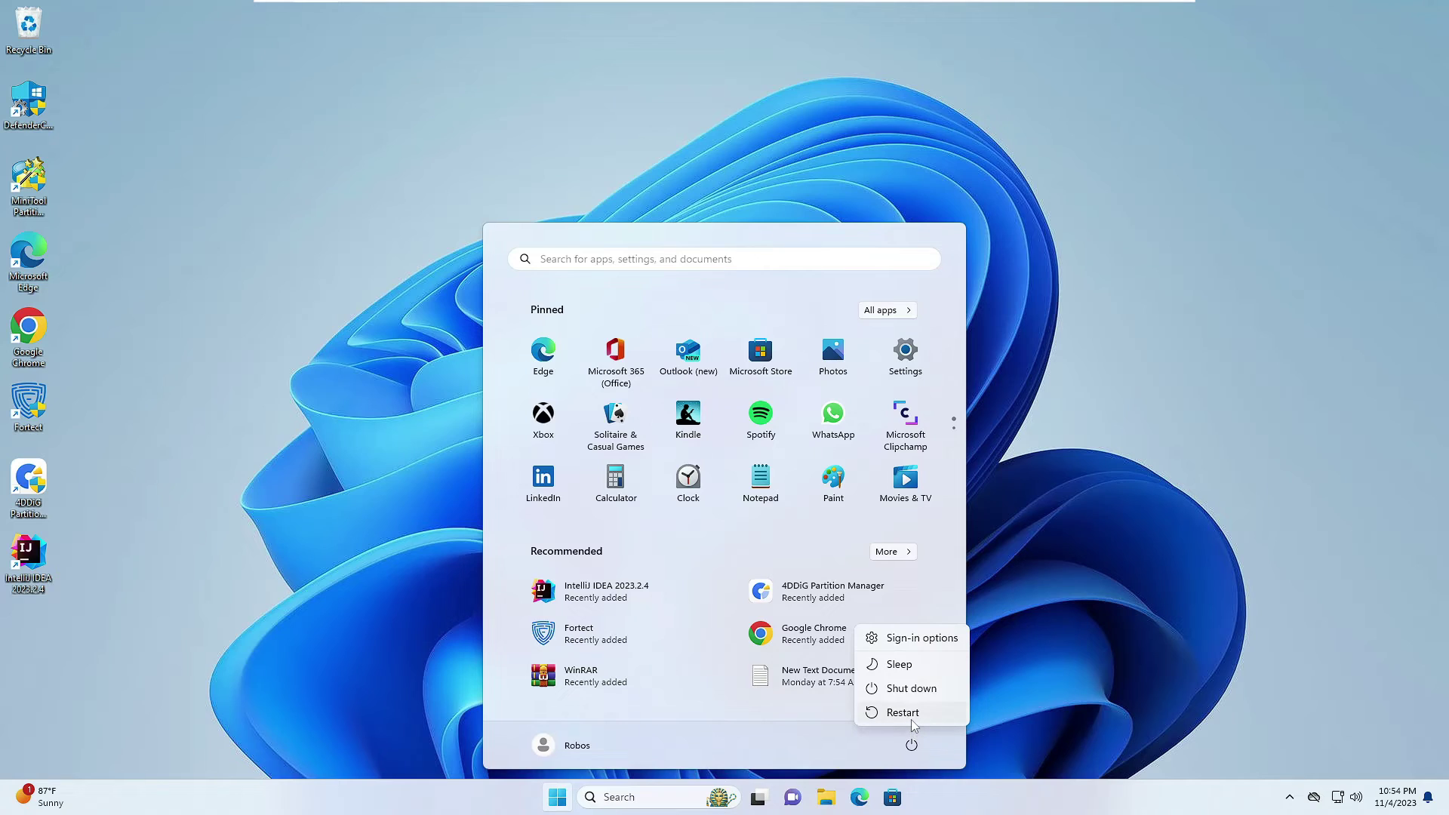
left_click(912, 721)
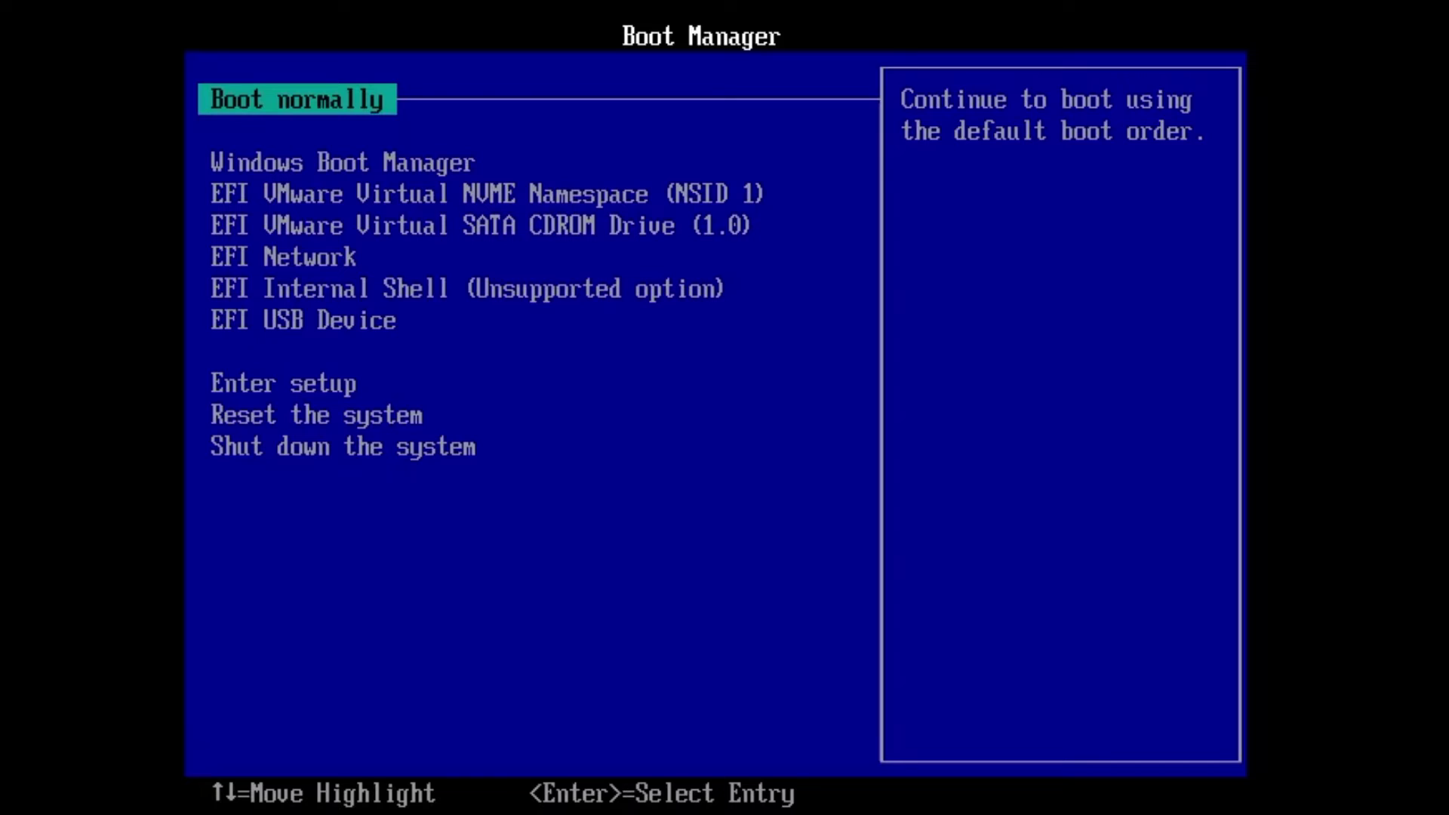
Step: Boot from the EFI USB Device entry so Windows Setup loads from the USB drive
key("Down")
key("Down")
key("Down")
key("Down")
key("Down")
key("Down")
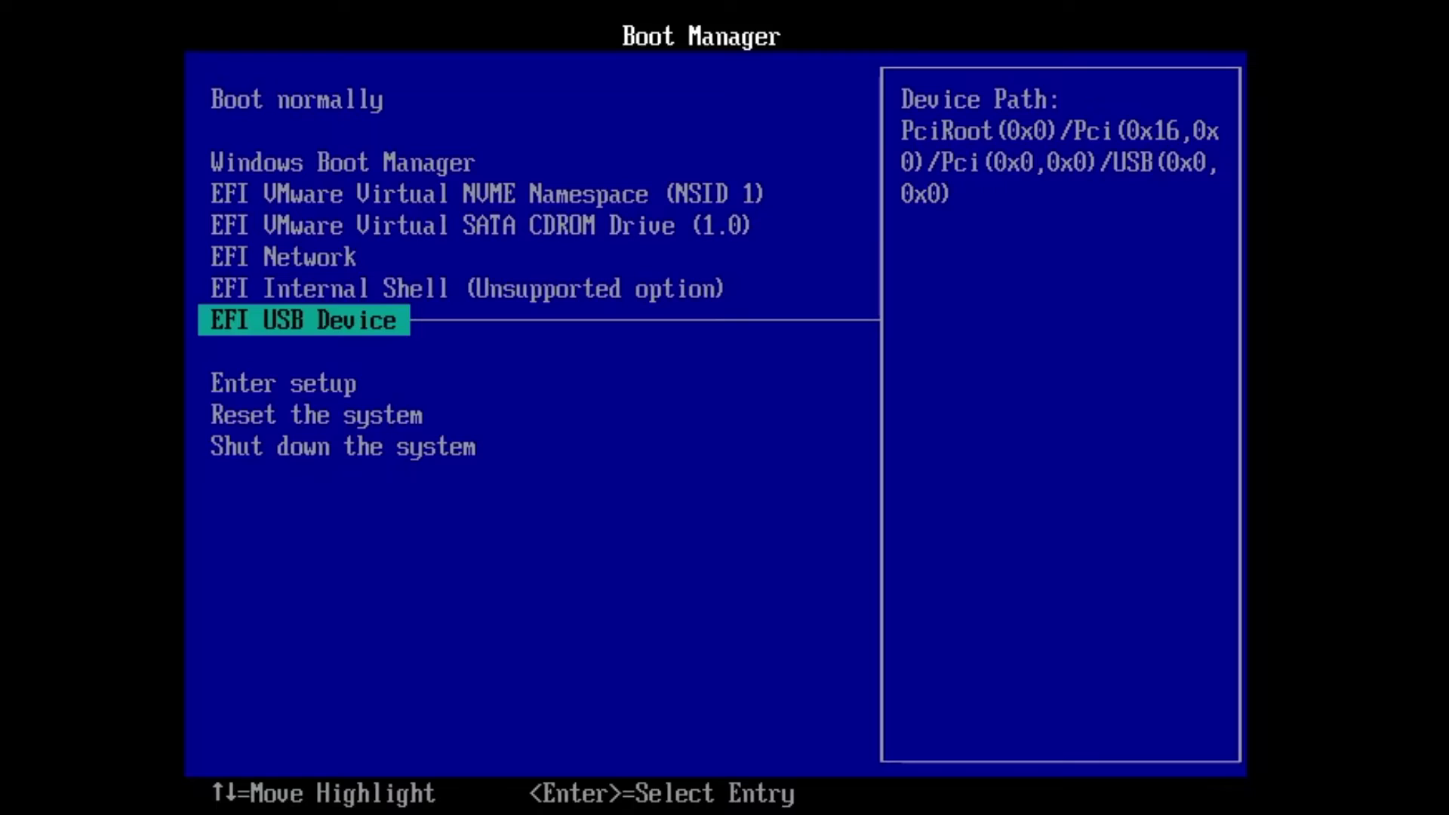
key("Return")
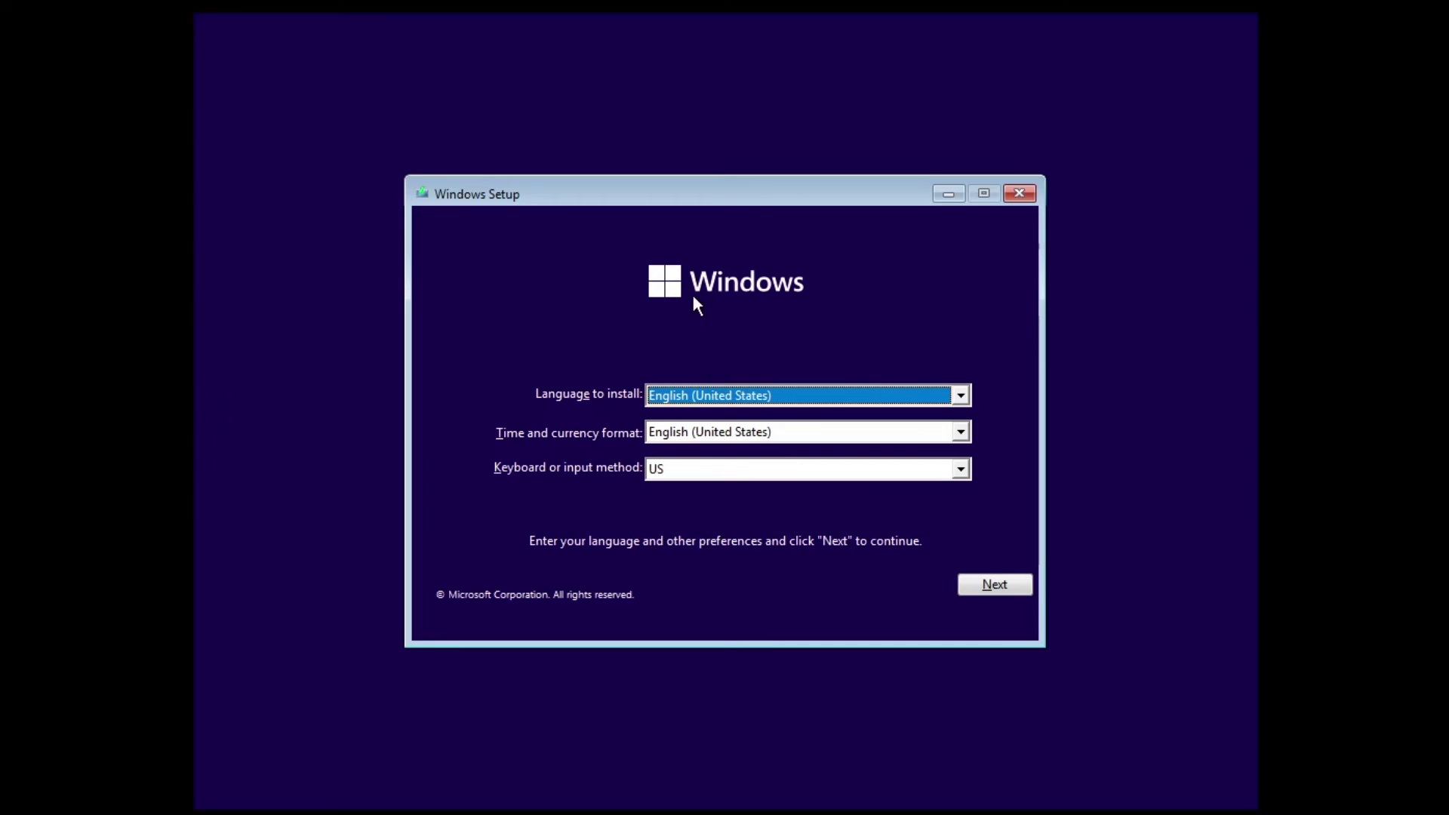
Step: Keep US English language settings, start the installation, and skip the product key
left_click(1009, 595)
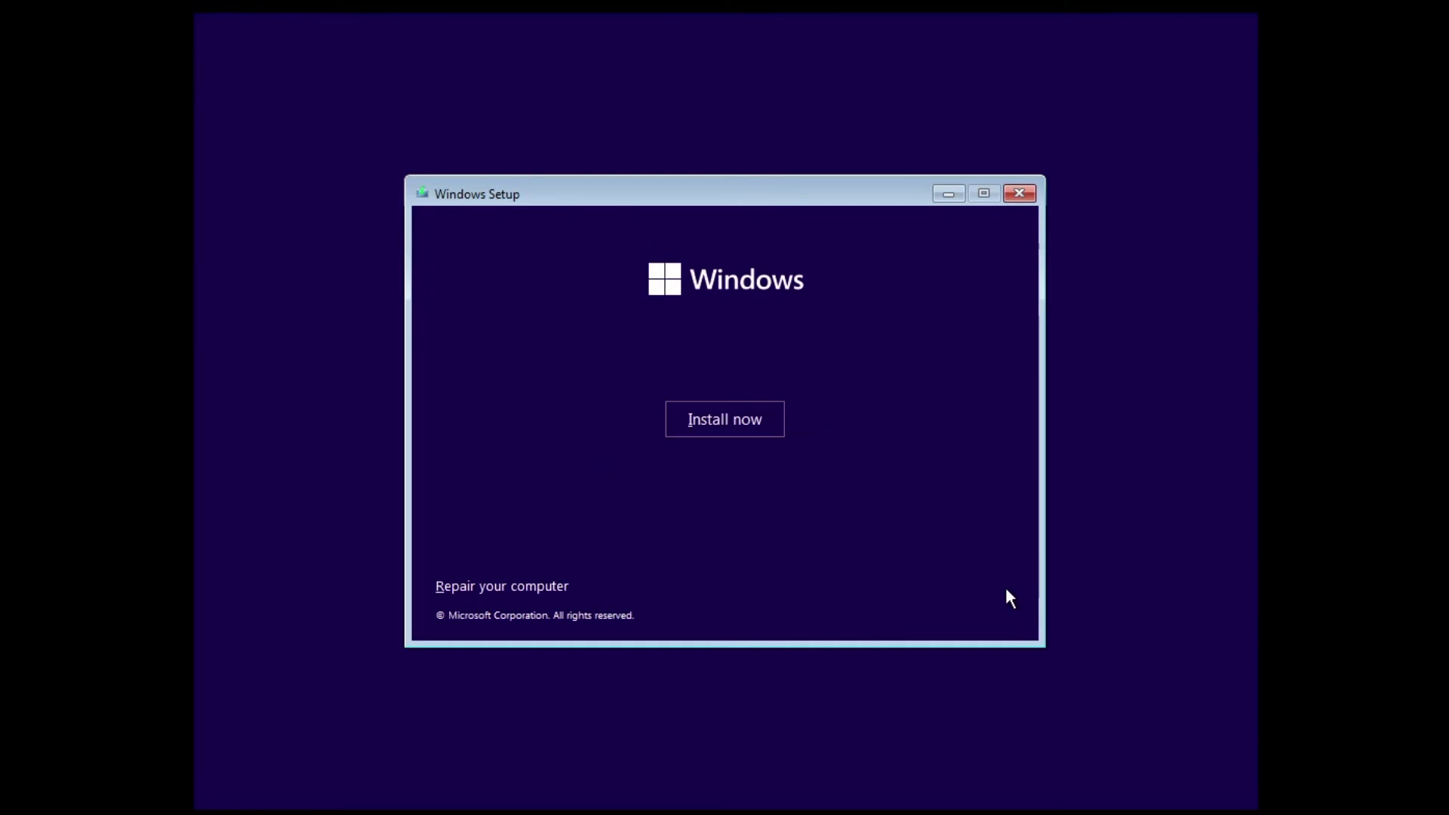
left_click(743, 425)
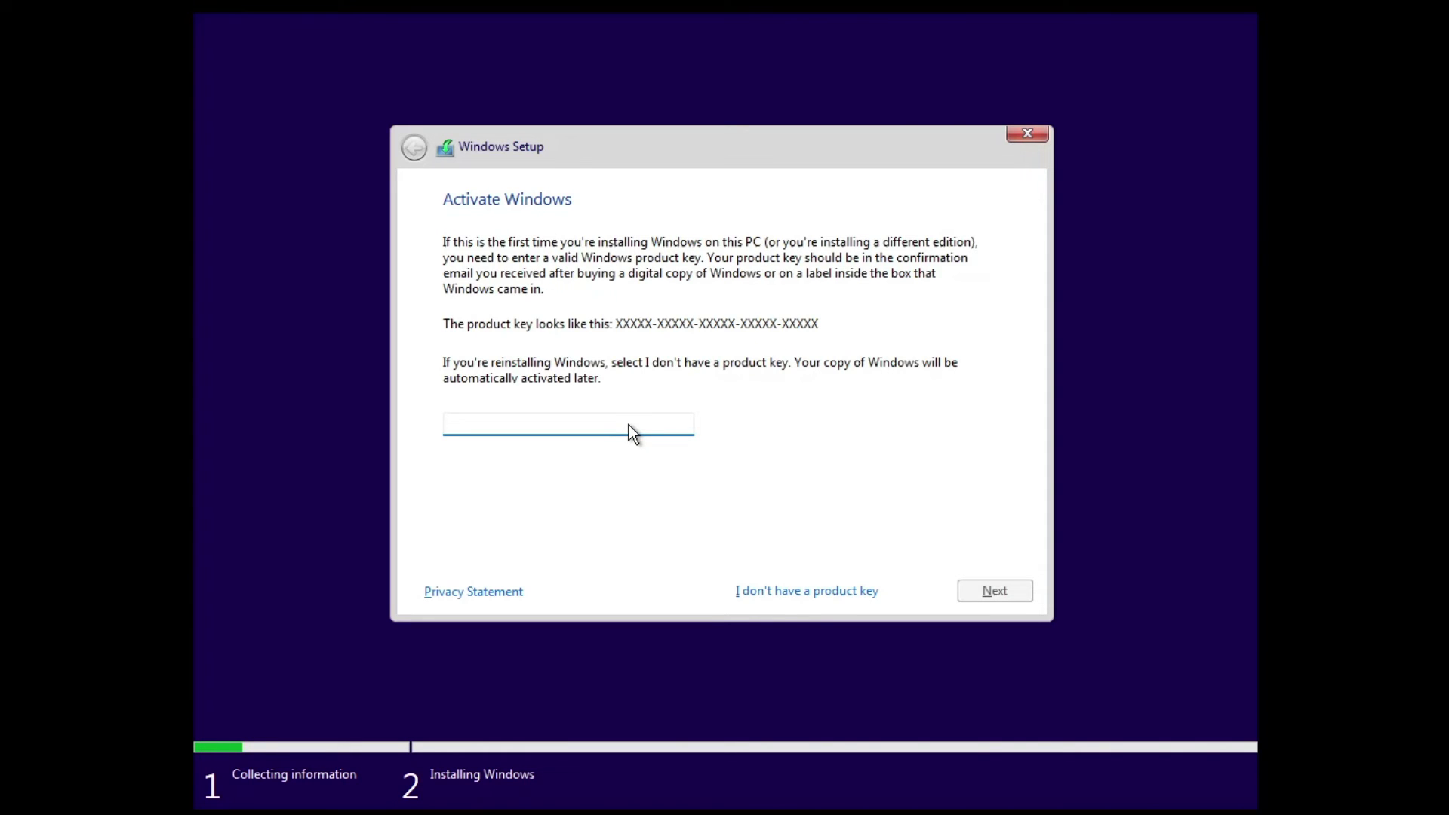
left_click(782, 592)
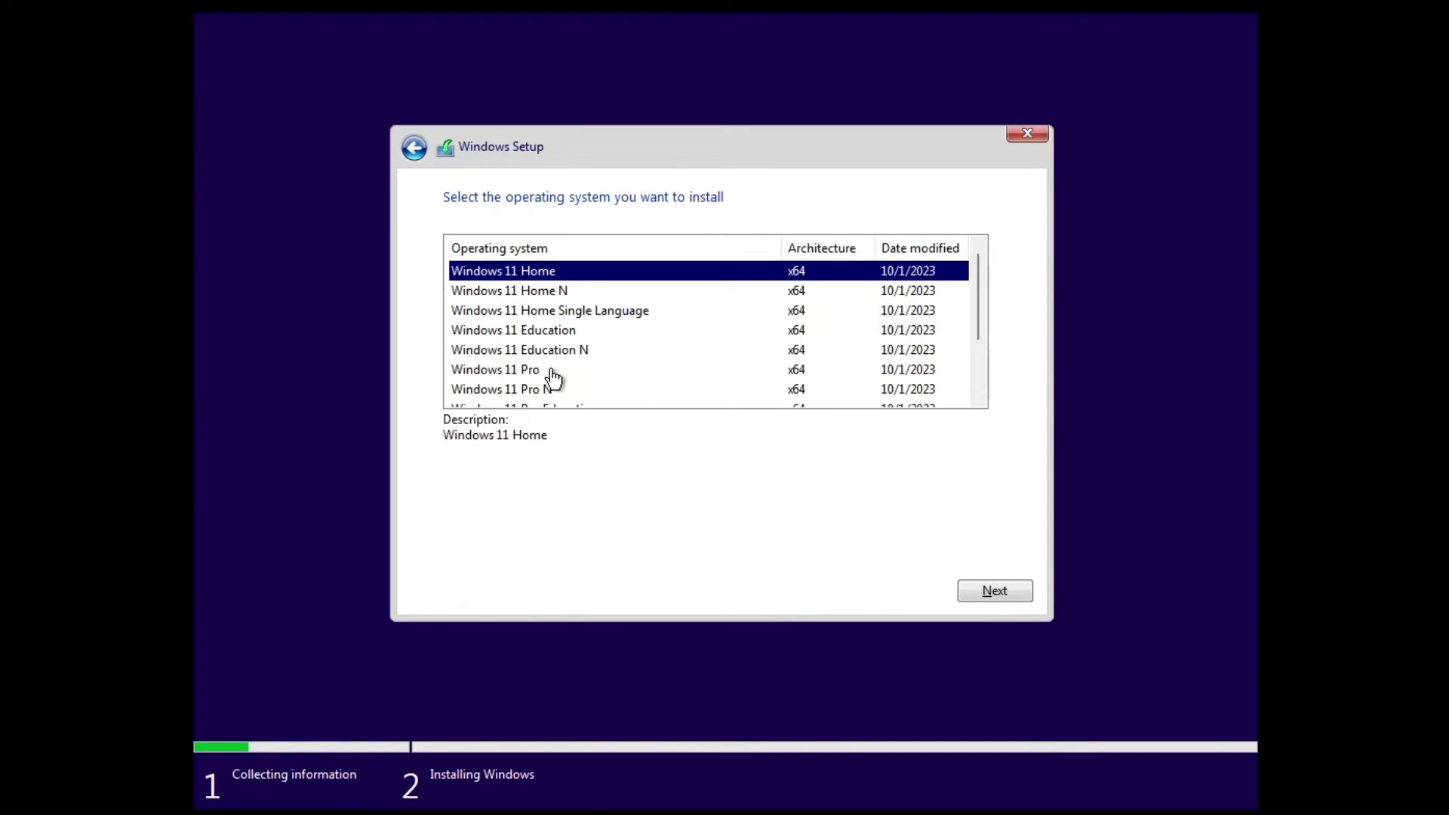
Step: Choose the Windows 11 Pro edition and accept the Microsoft Software License Terms
left_click(538, 372)
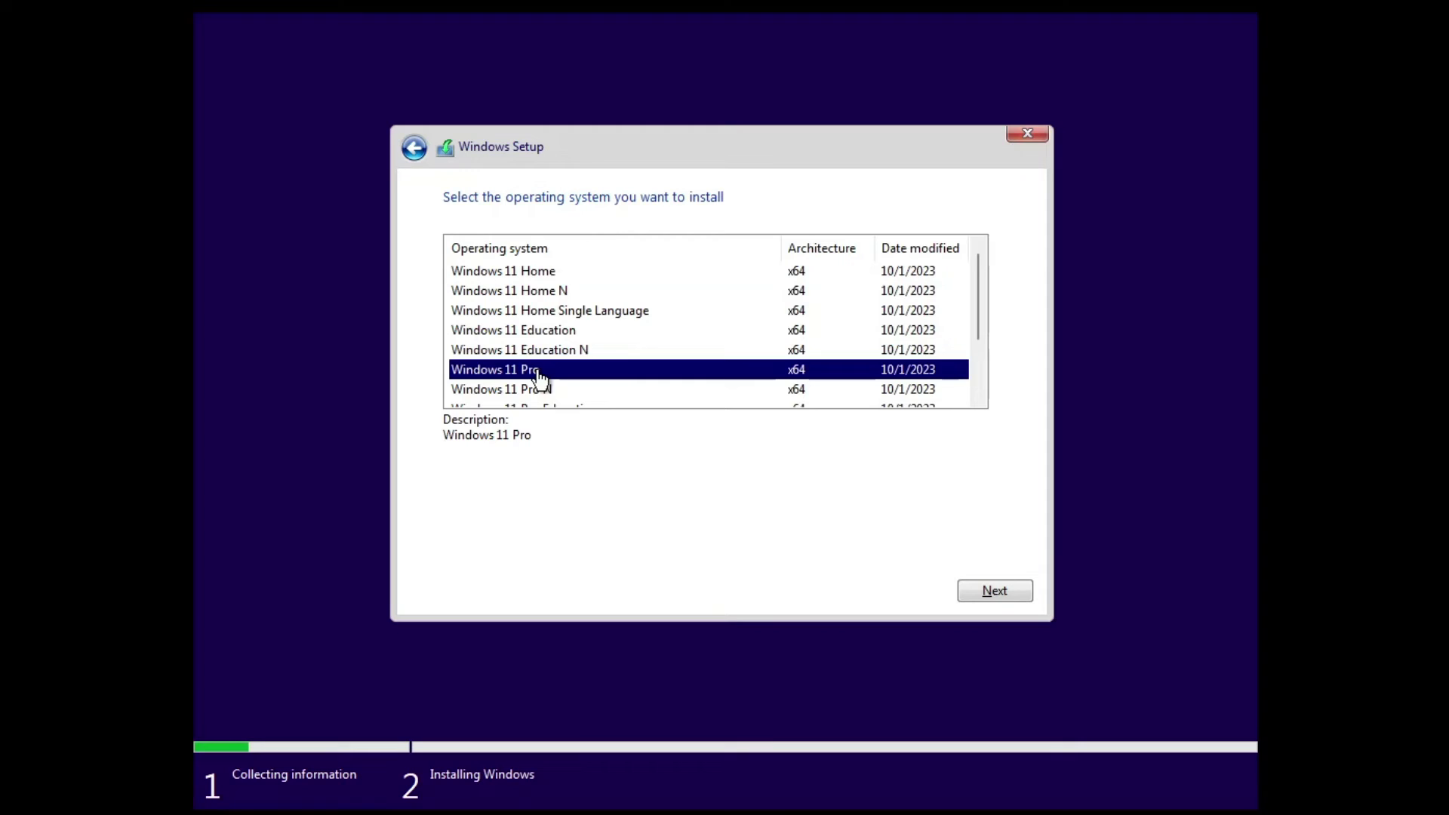
left_click(981, 591)
left_click(572, 551)
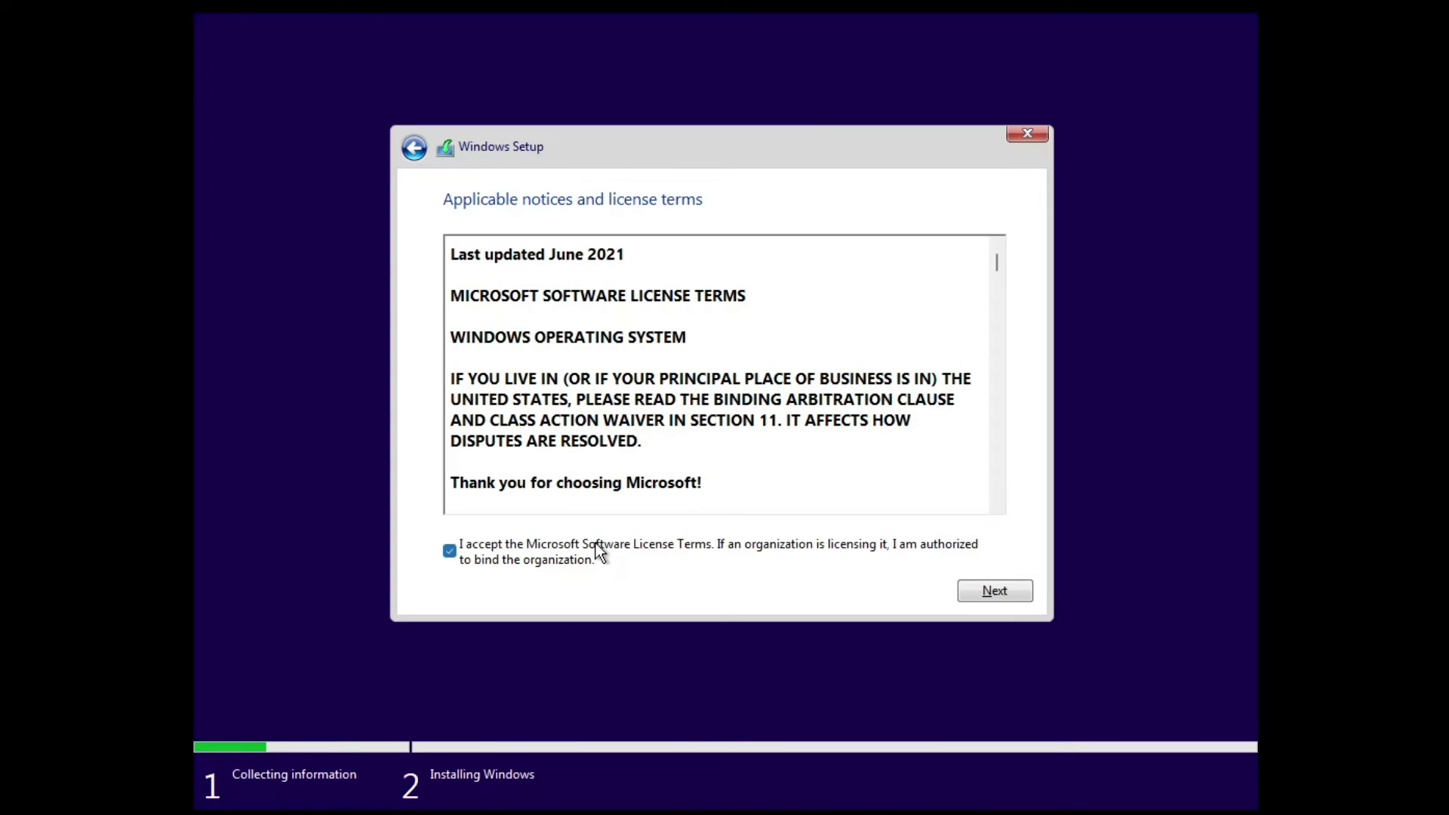
left_click(984, 591)
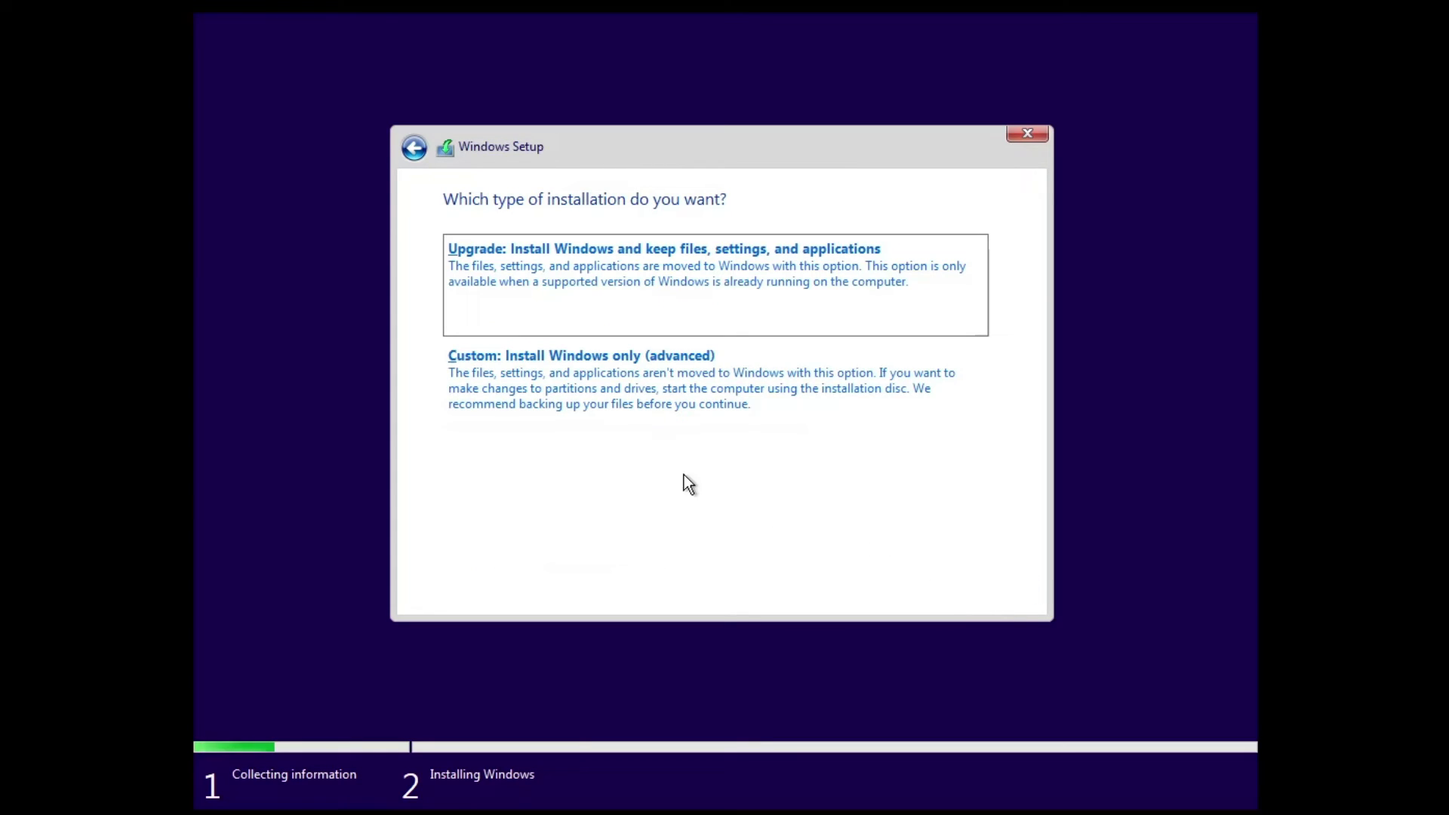
Step: Choose a Custom install and delete Drive 0 Partition 3
left_click(602, 404)
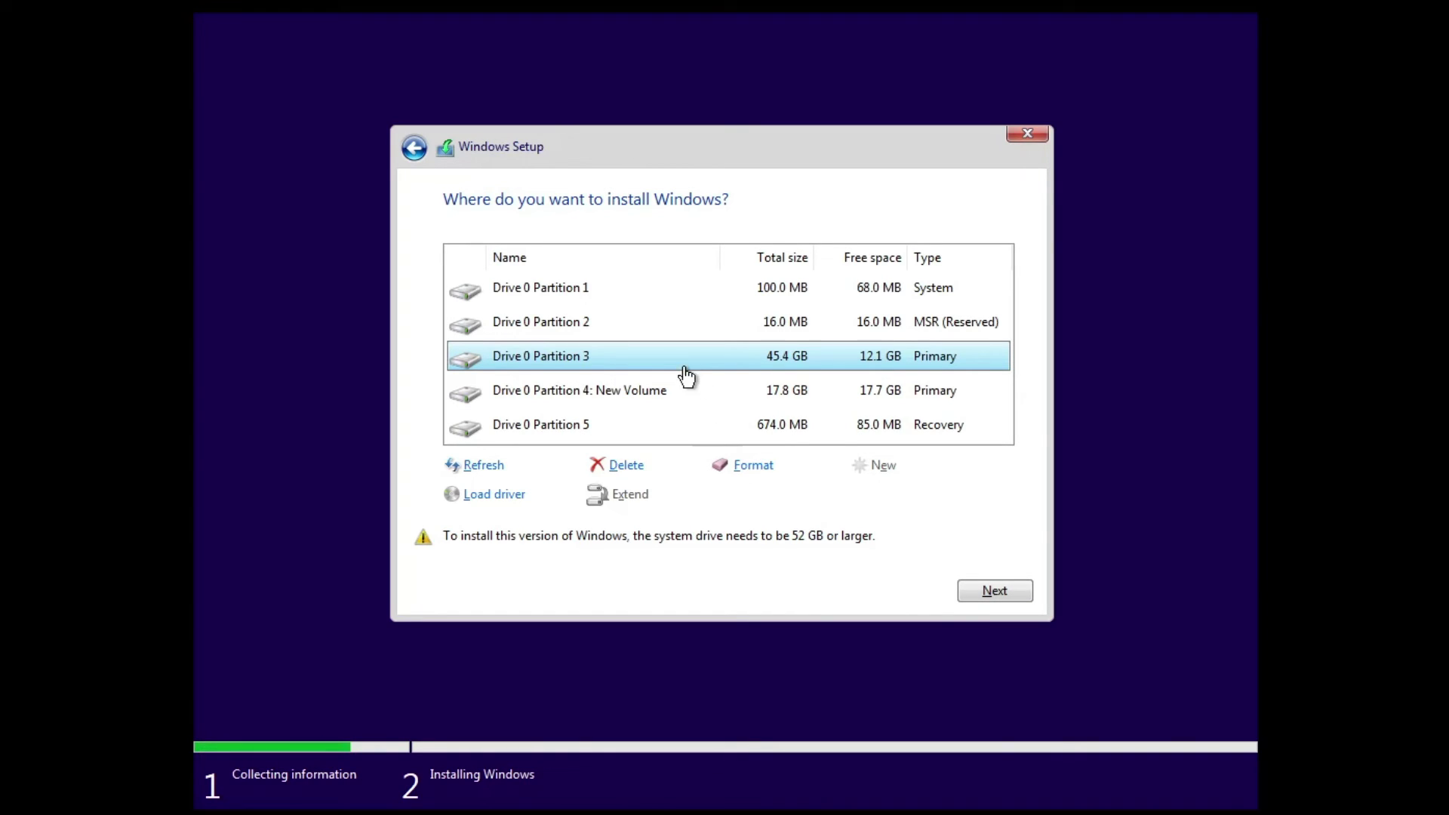
left_click(643, 478)
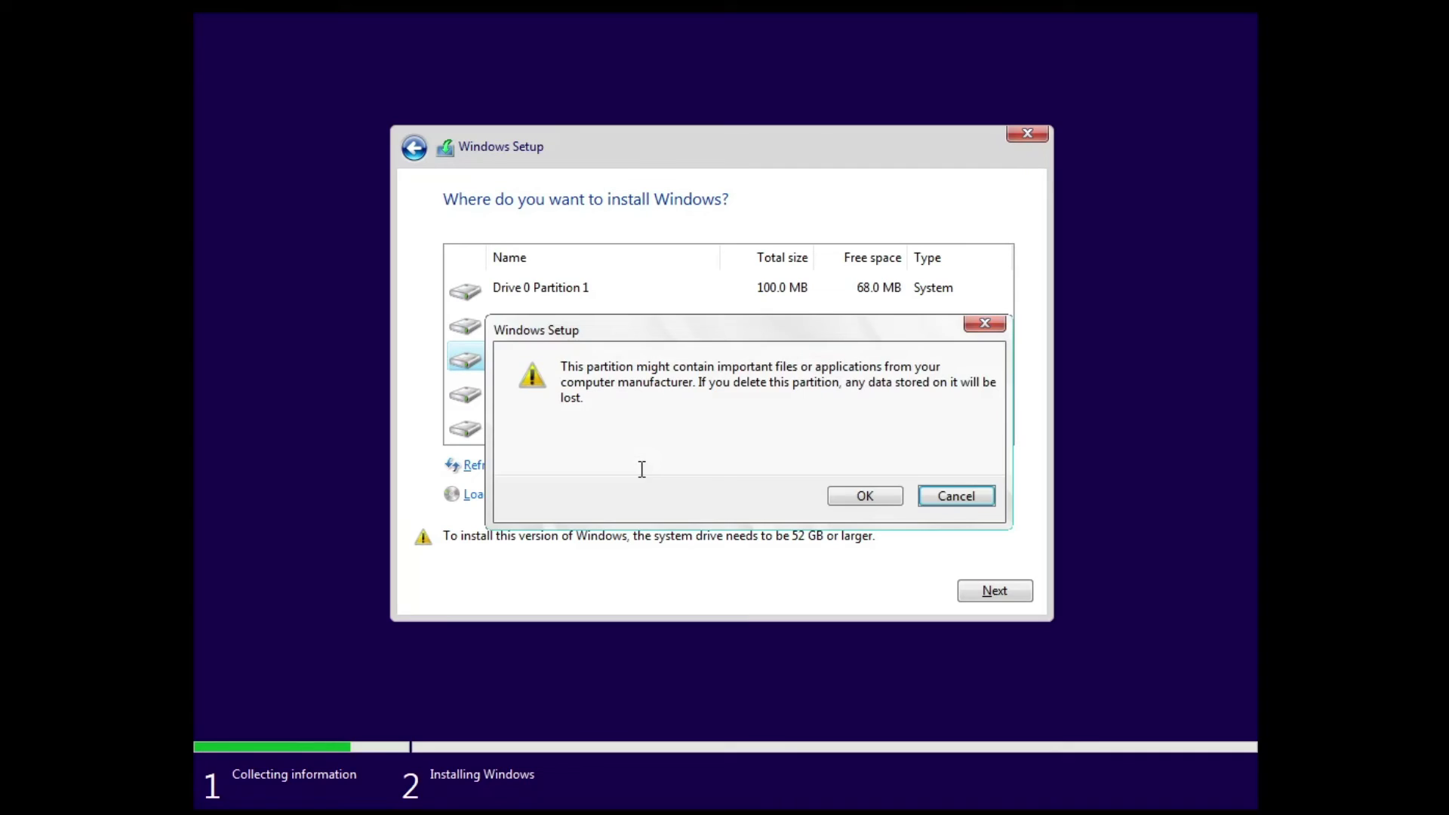
left_click(849, 498)
Step: Create a new 46524 MB partition in the 45.4 GB unallocated space and install Windows there
left_click(544, 363)
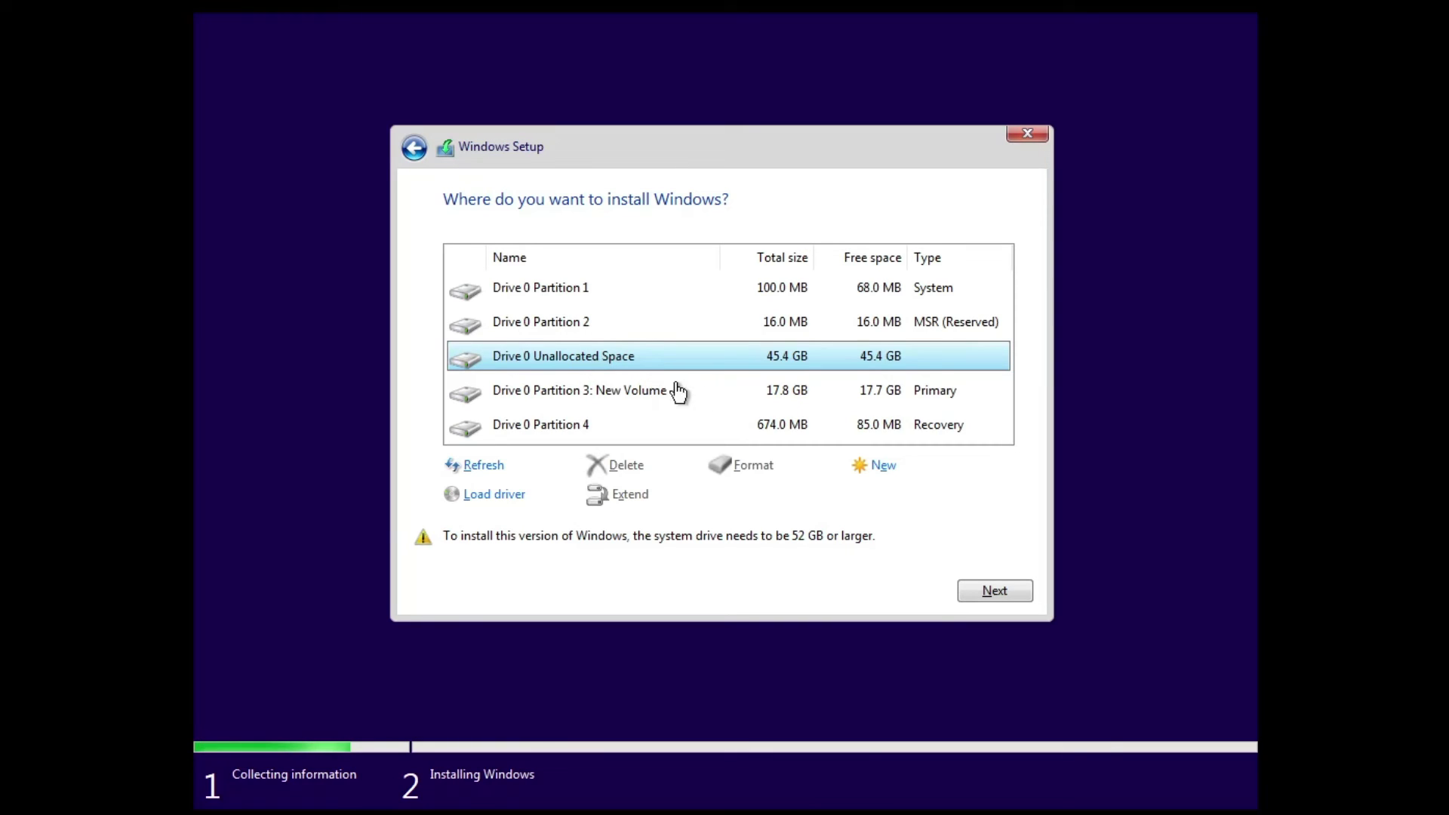
left_click(880, 467)
left_click(902, 495)
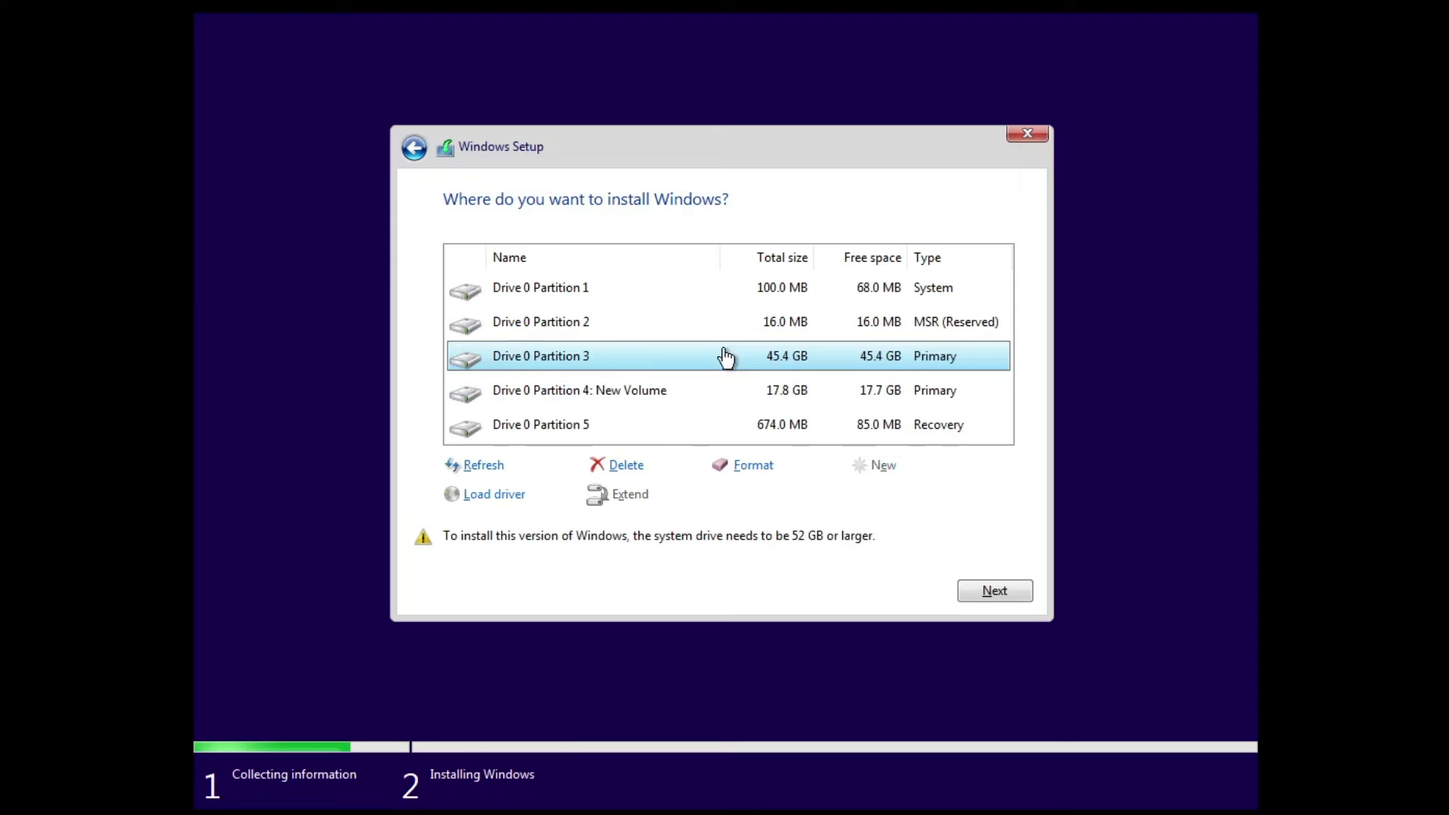
left_click(989, 599)
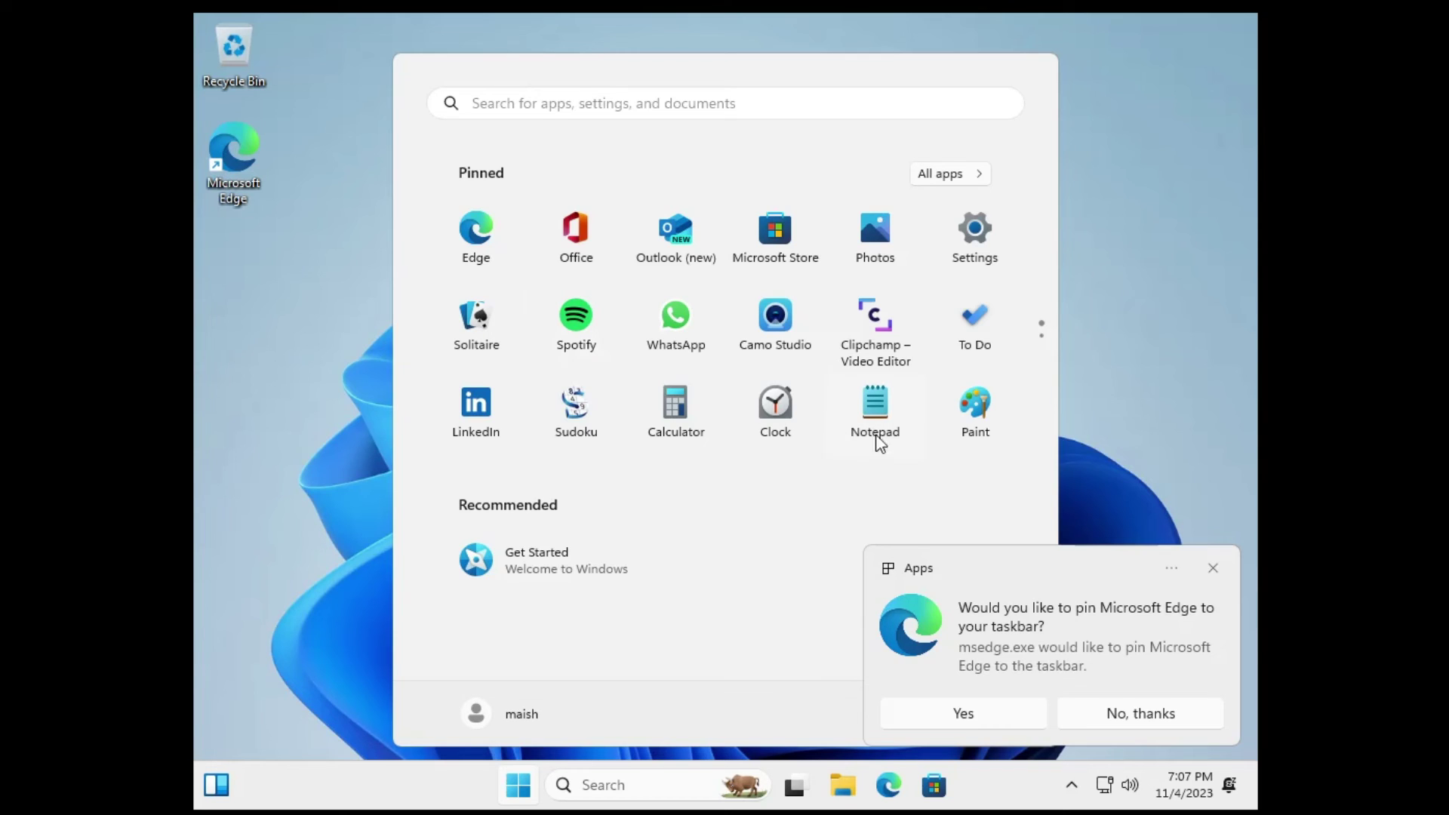
Step: Dismiss the Pin Microsoft Edge to taskbar prompt and close the Start menu
left_click(1213, 570)
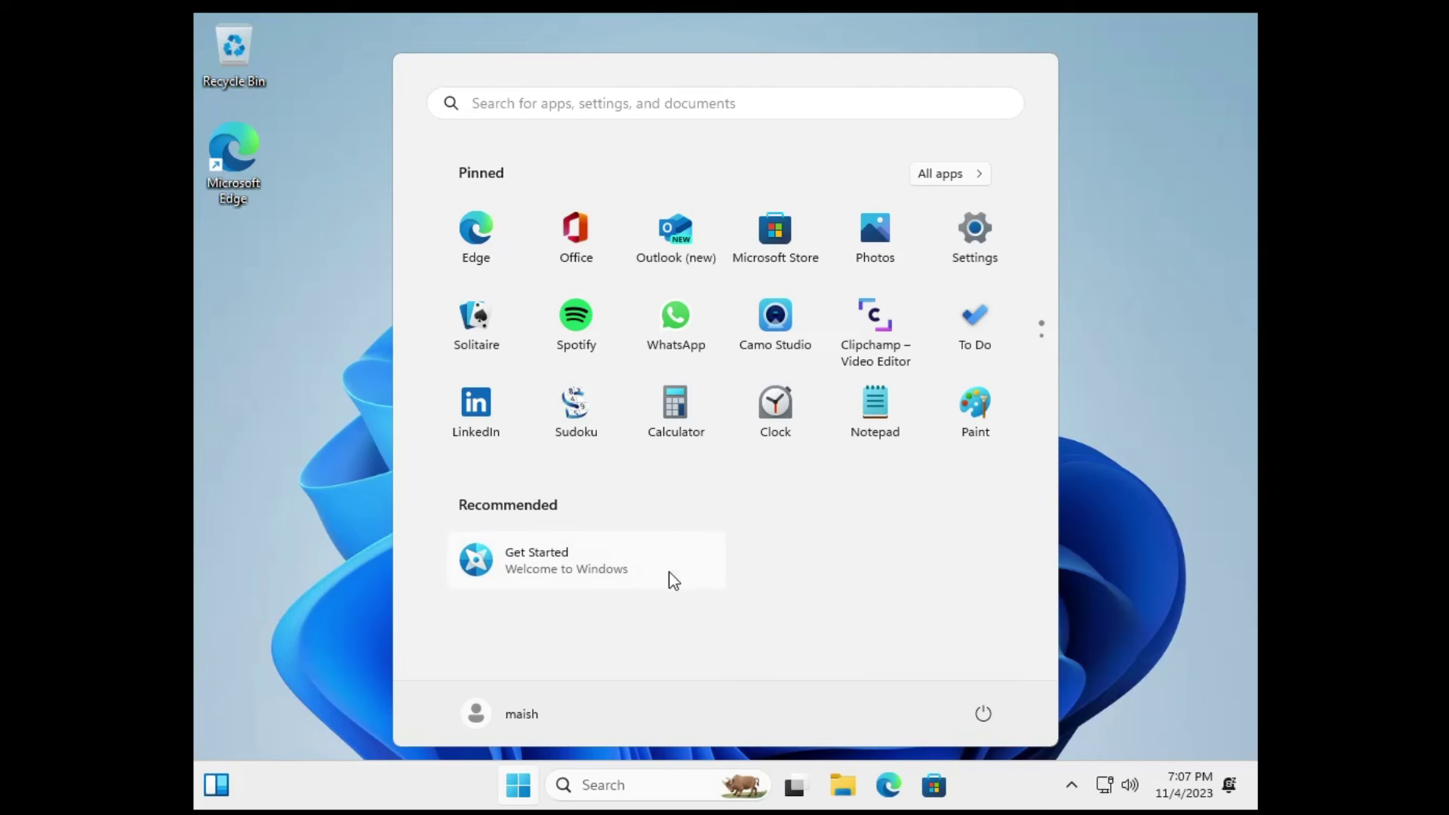
left_click(520, 785)
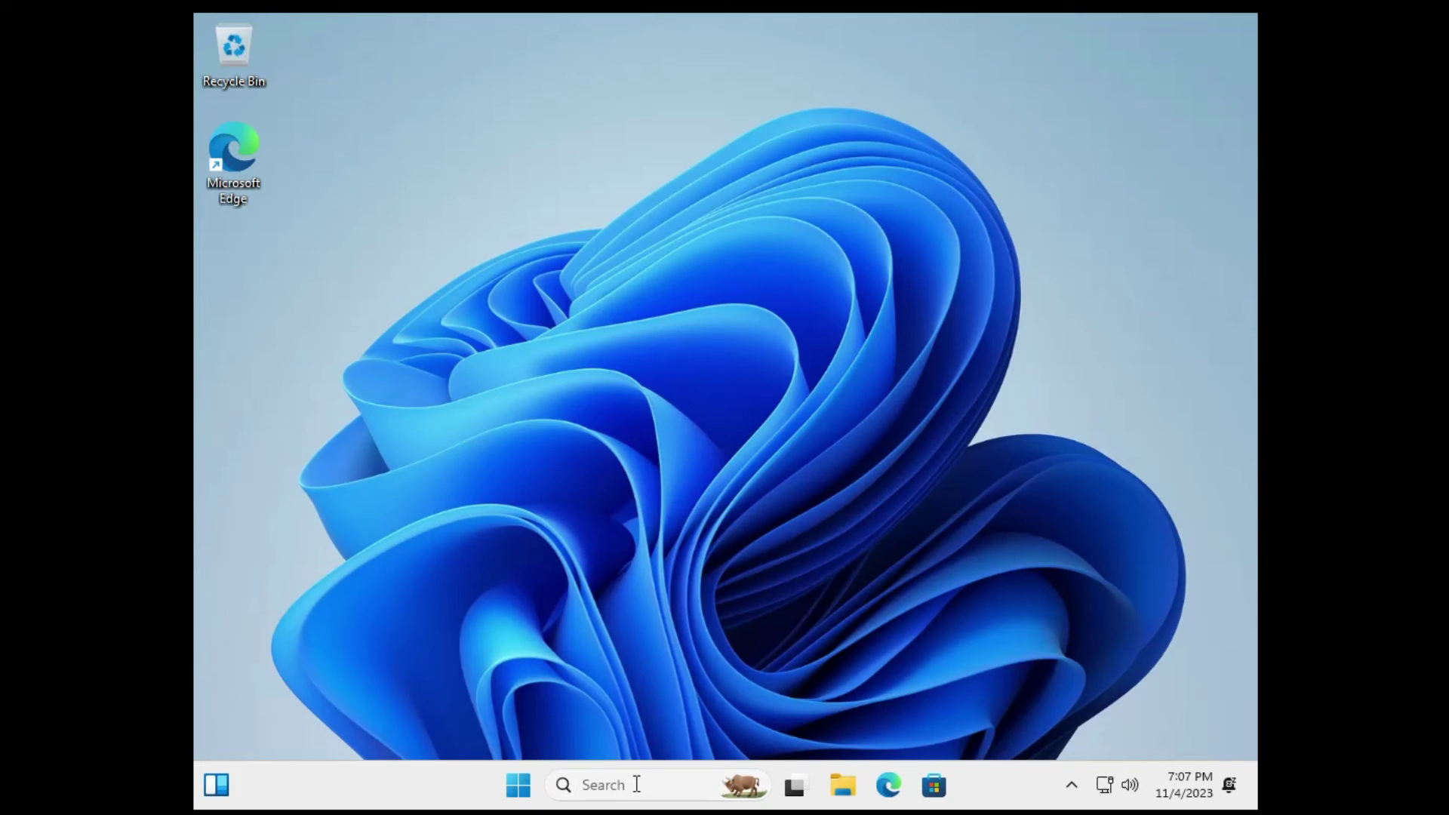
Step: Run winver from taskbar search to show About Windows with Version 23H2 (OS Build 22631.2428)
left_click(637, 785)
type("winver")
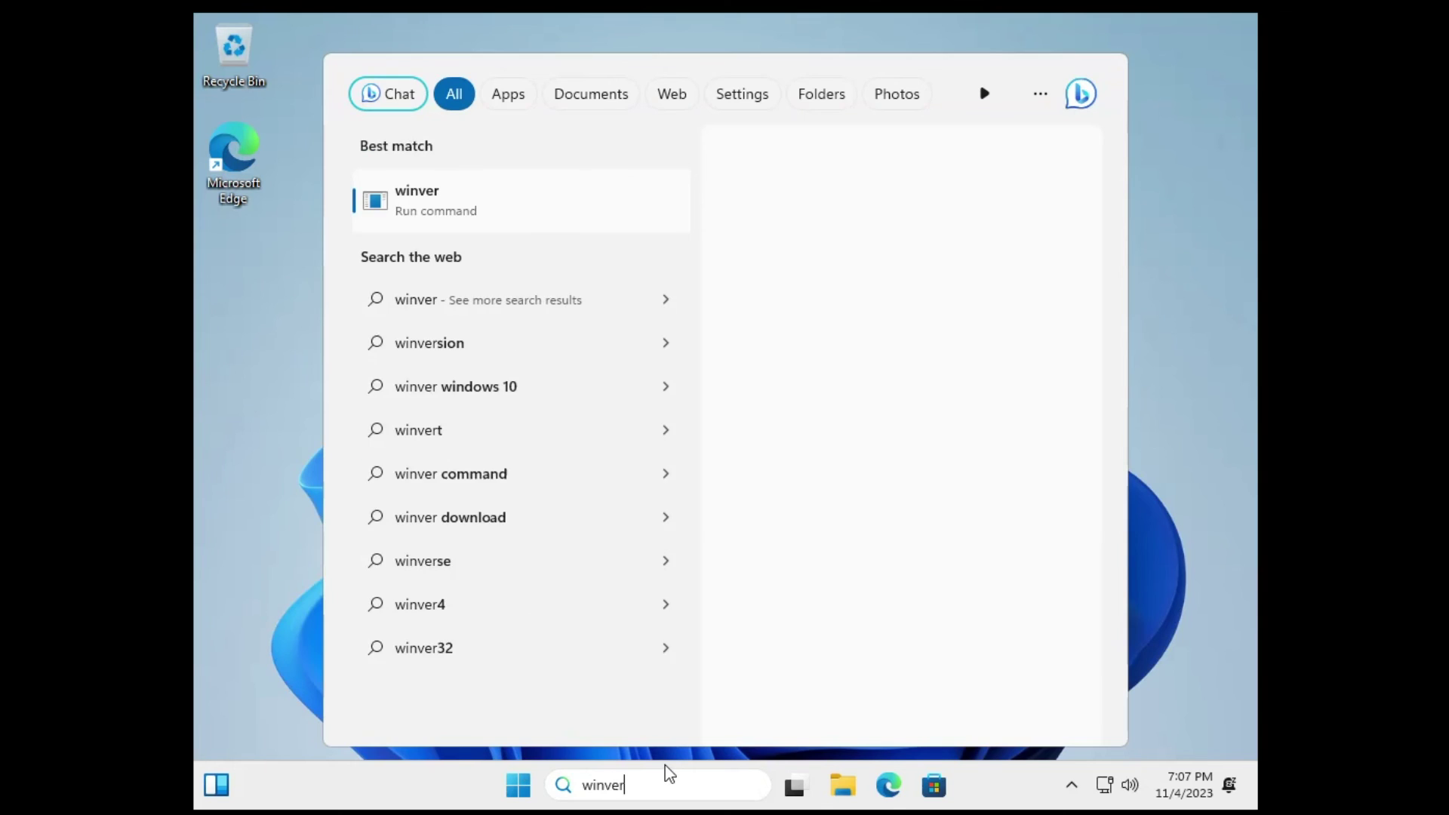
key("Return")
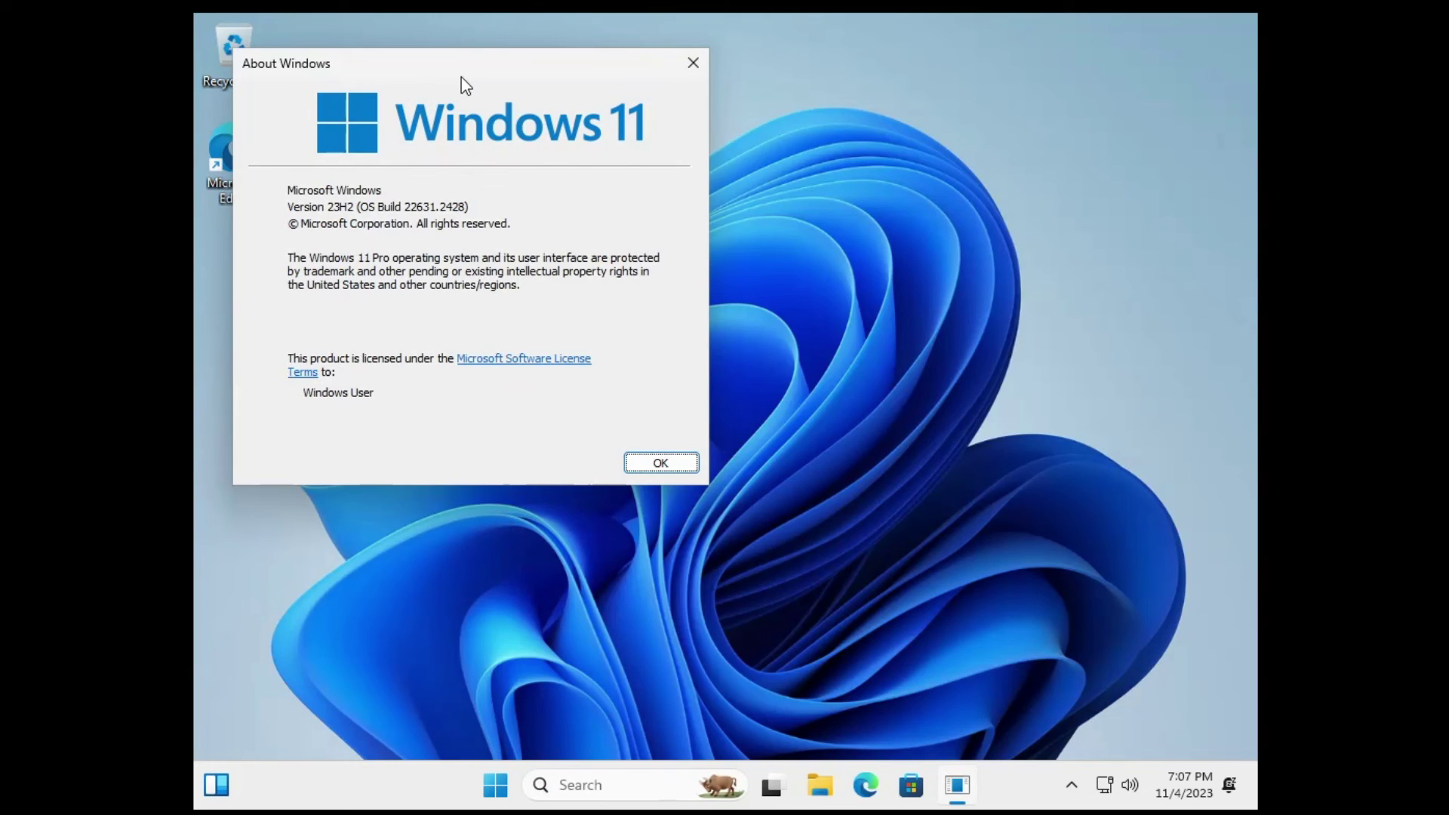
left_click_drag(460, 77, 698, 96)
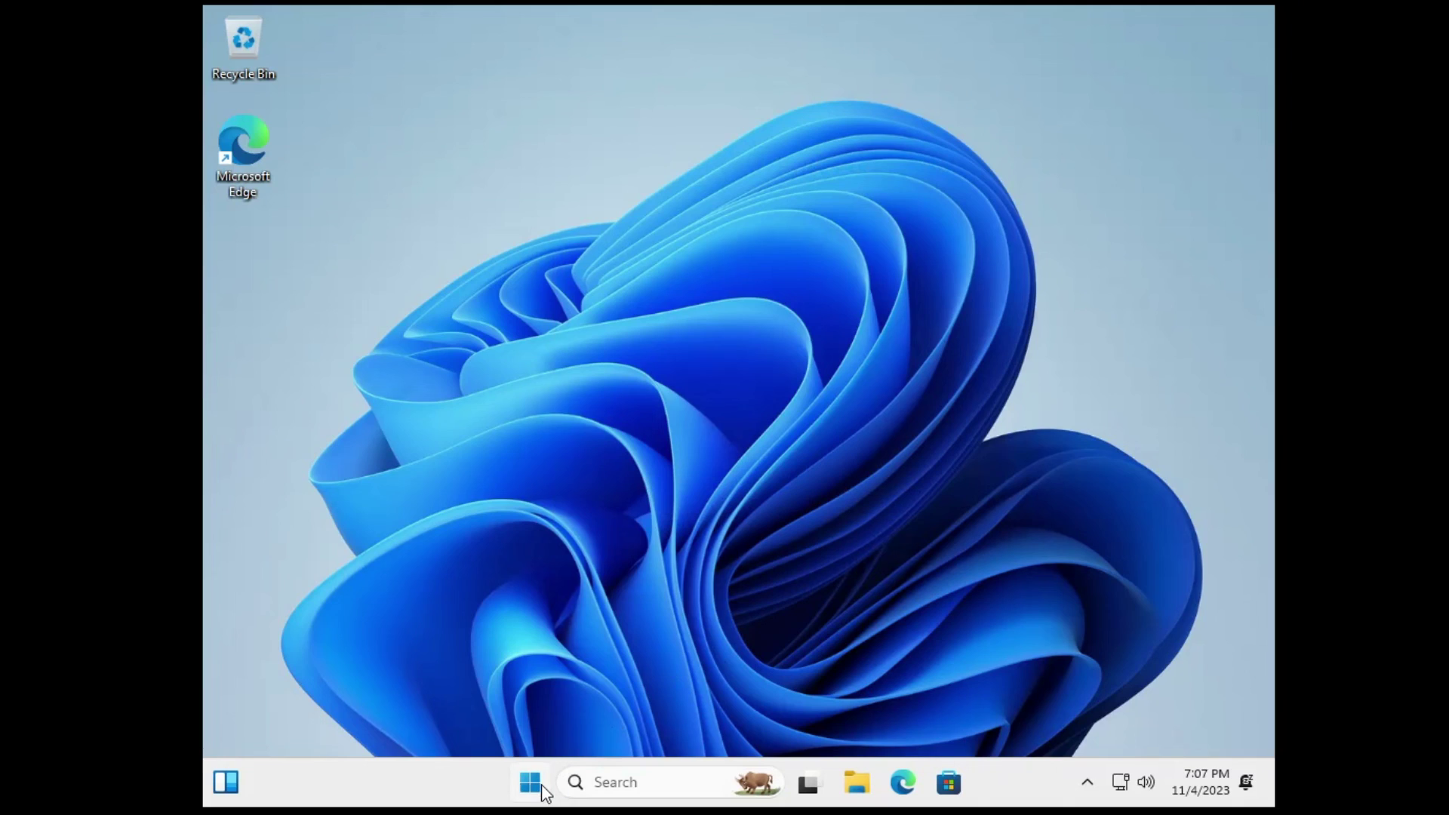
Step: Open Settings from the Start right-click menu and maximize its Home page, showing Windows Update up to date
right_click(539, 785)
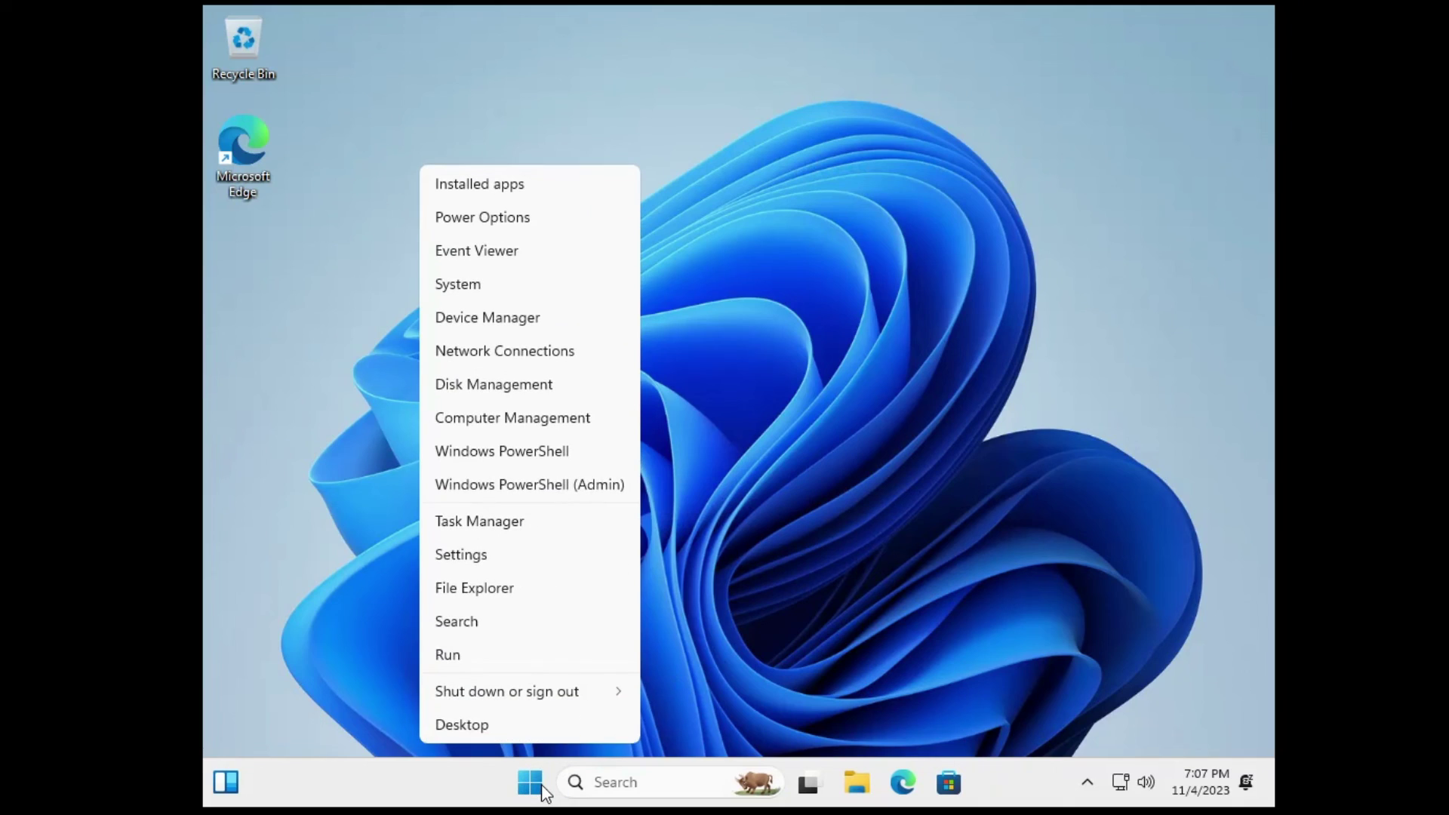
left_click(492, 557)
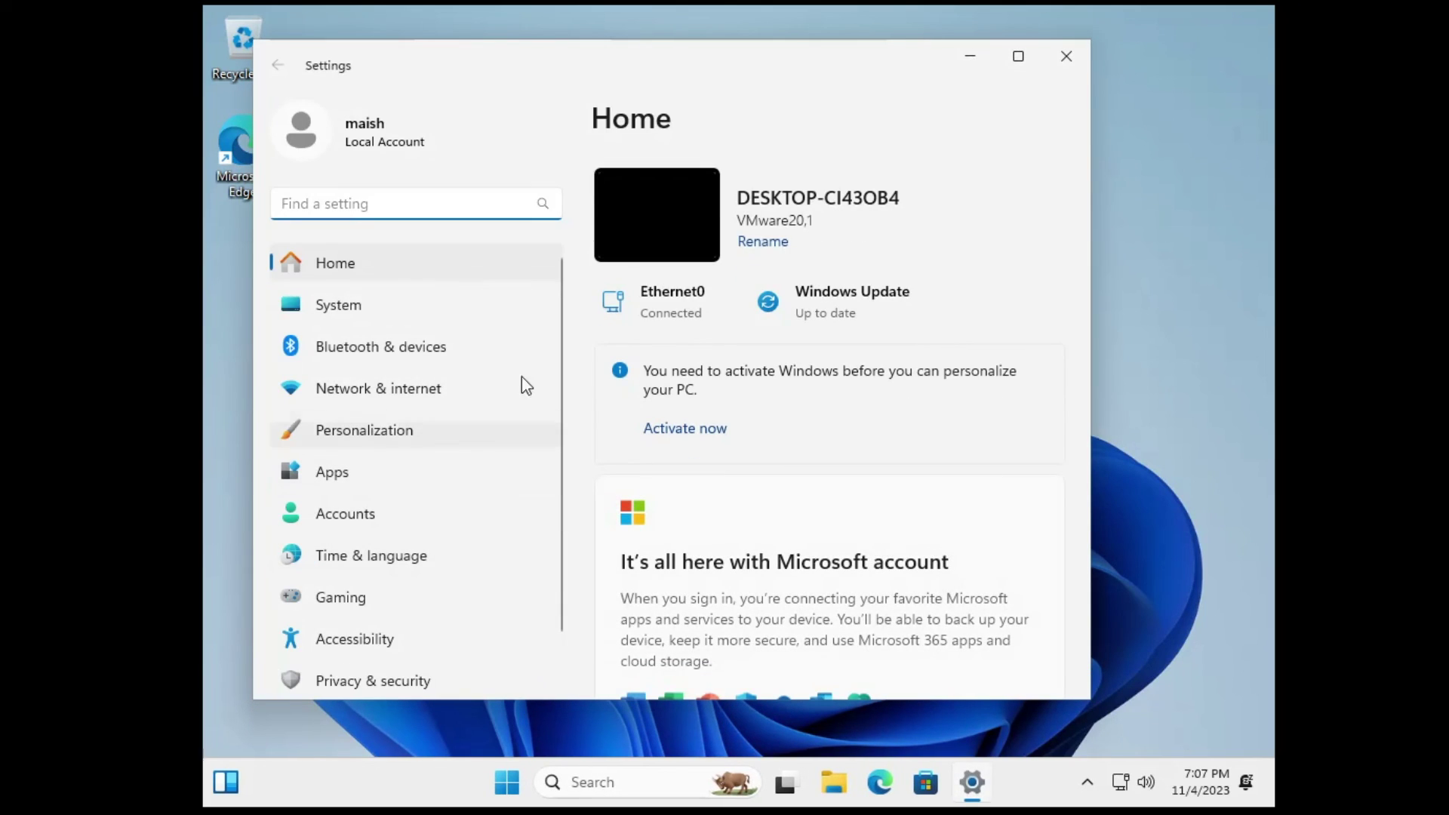
scroll(837, 469, "down", 5)
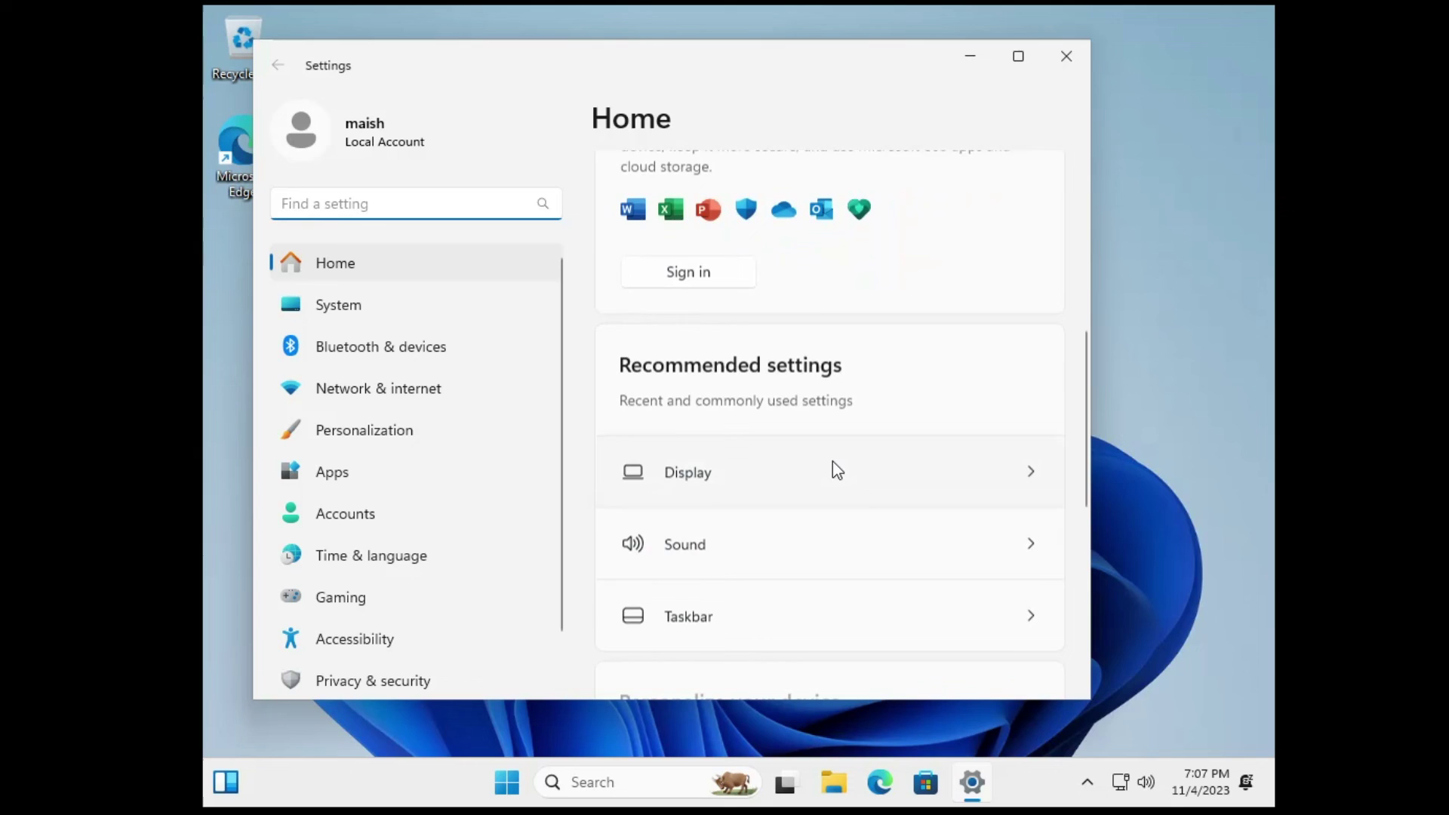
scroll(832, 461, "up", 3)
left_click(1017, 59)
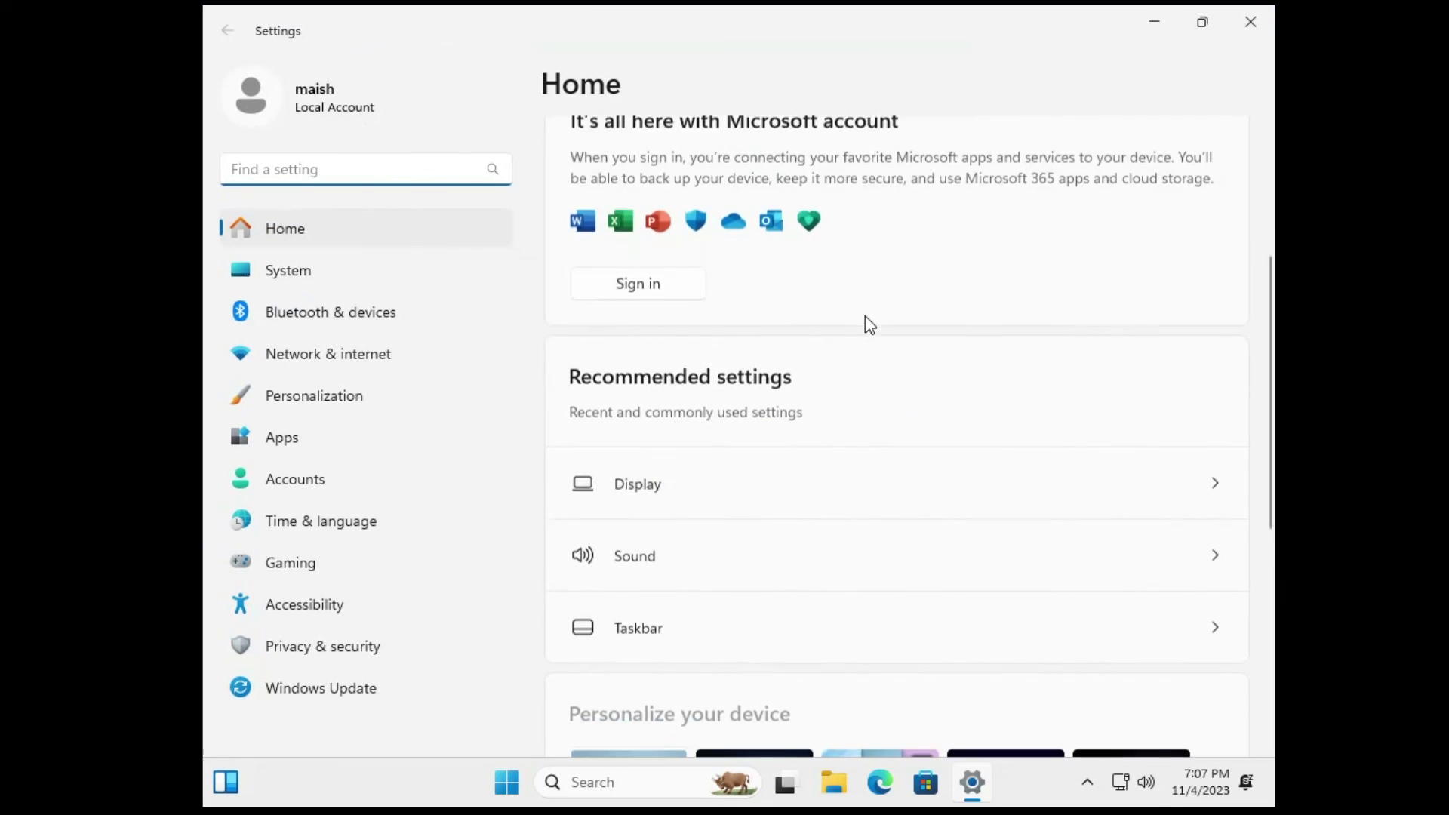
scroll(865, 324, "down", 5)
scroll(872, 344, "up", 7)
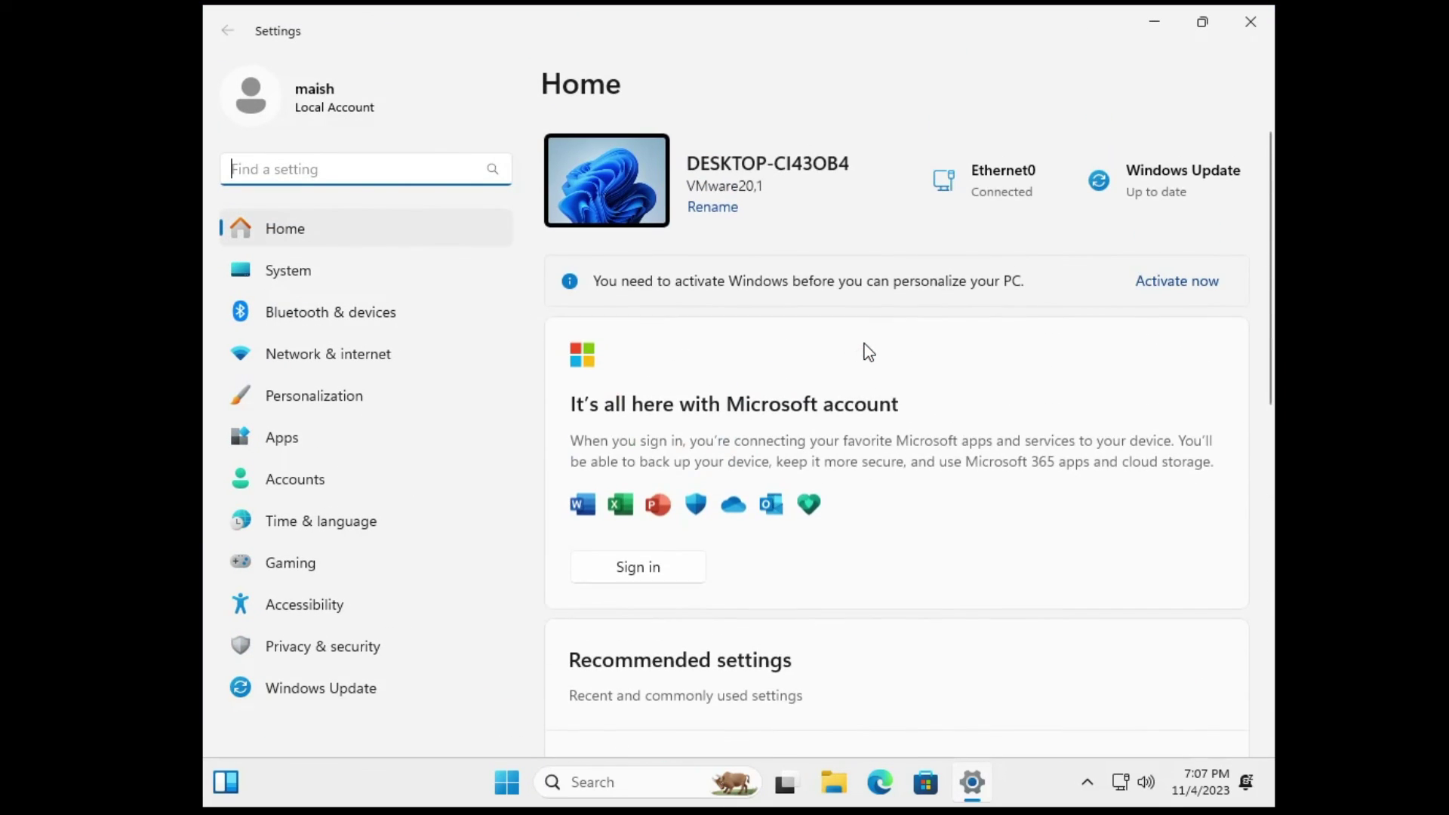